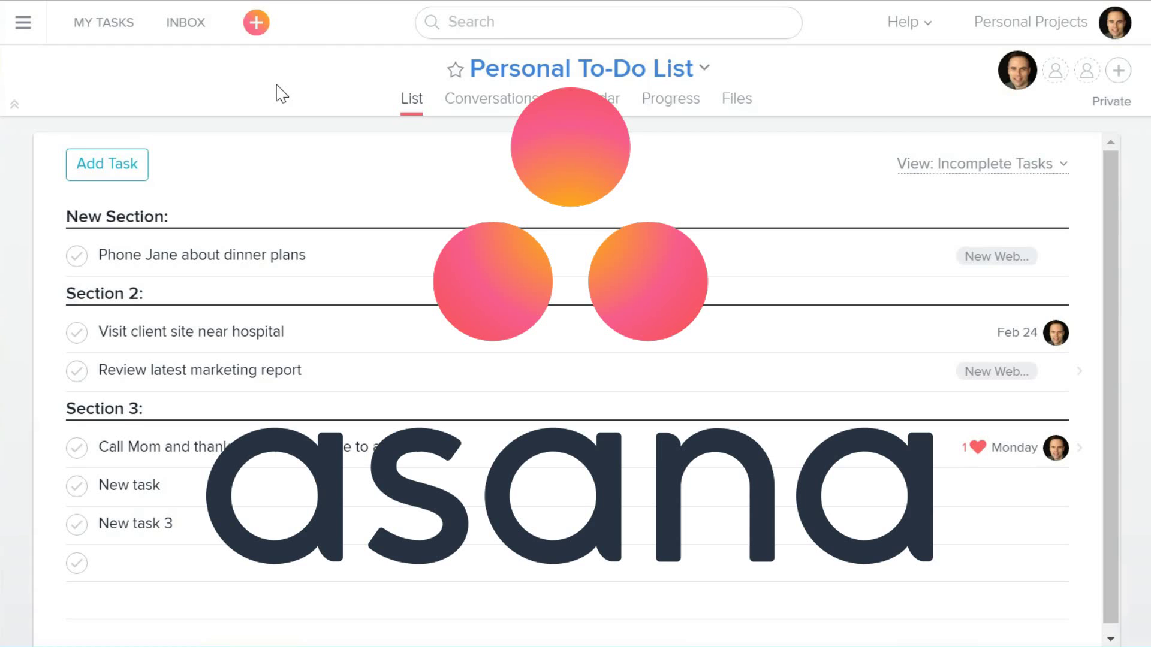
pyautogui.moveTo(221, 89); pyautogui.dragTo(172, 84)
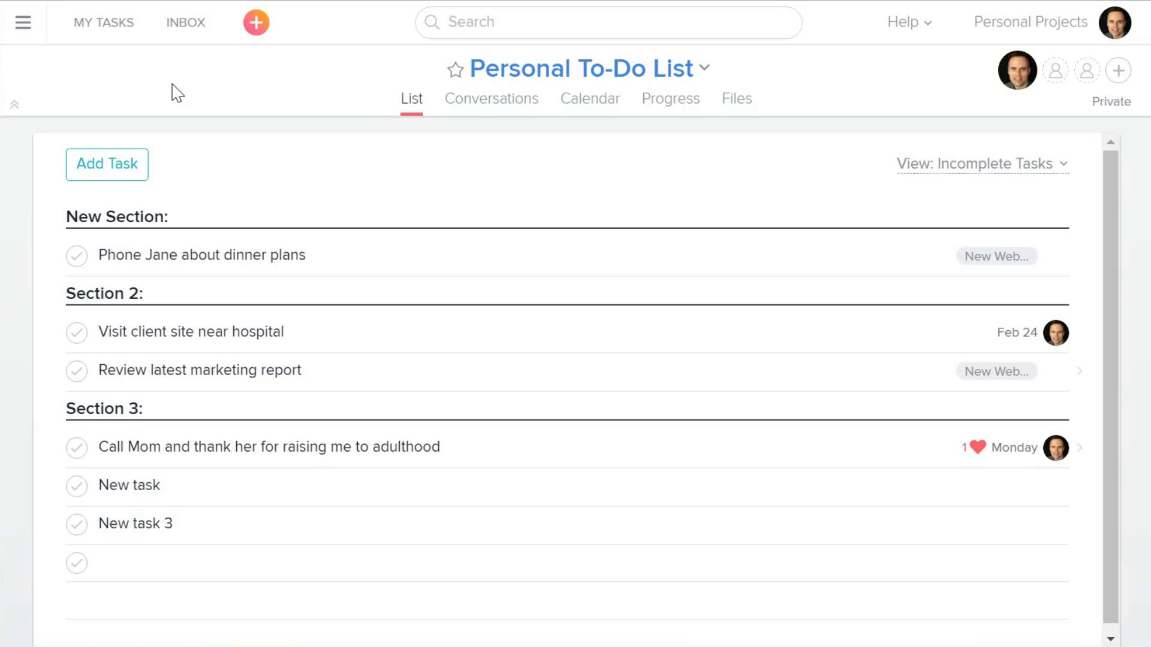
pyautogui.click(181, 65)
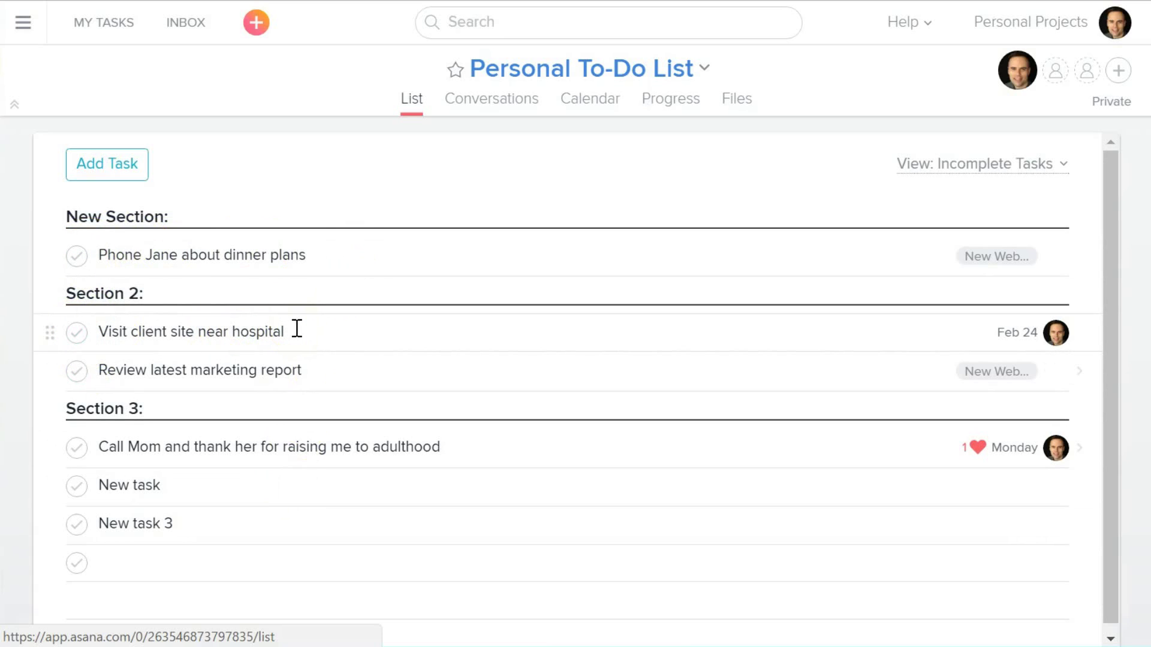
pyautogui.click(332, 253)
# Move the New Section heading below the "Visit client site near hospital" task and return it to the start of the list
pyautogui.moveTo(50, 216); pyautogui.dragTo(39, 346)
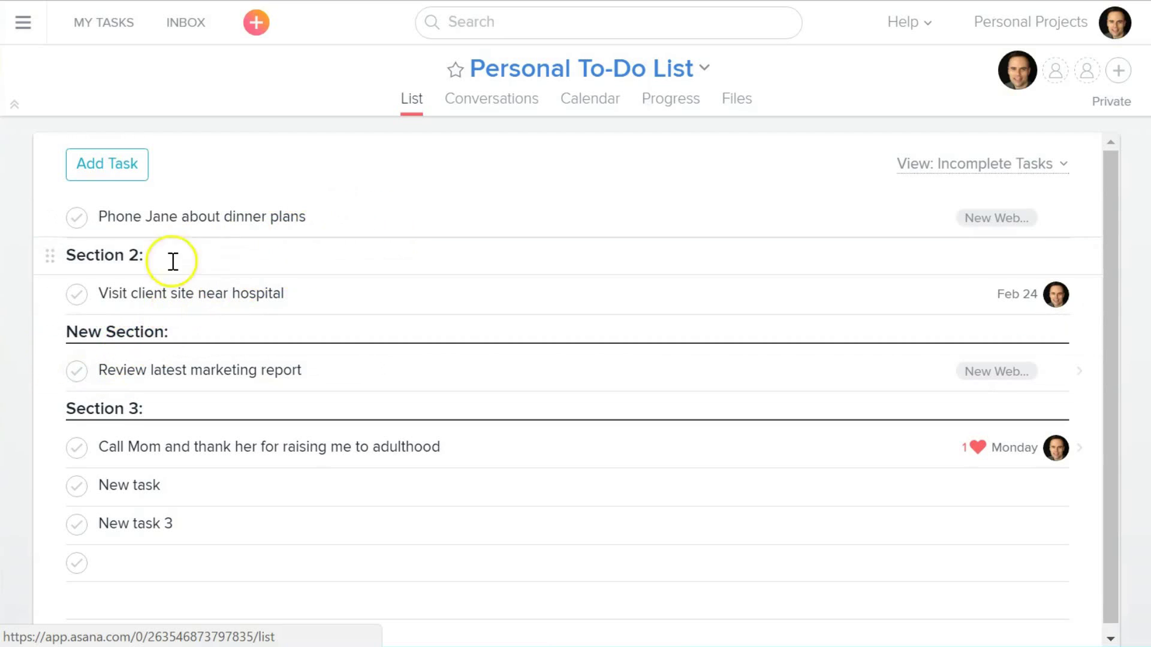
pyautogui.moveTo(49, 334); pyautogui.dragTo(63, 219)
pyautogui.moveTo(51, 340); pyautogui.dragTo(58, 202)
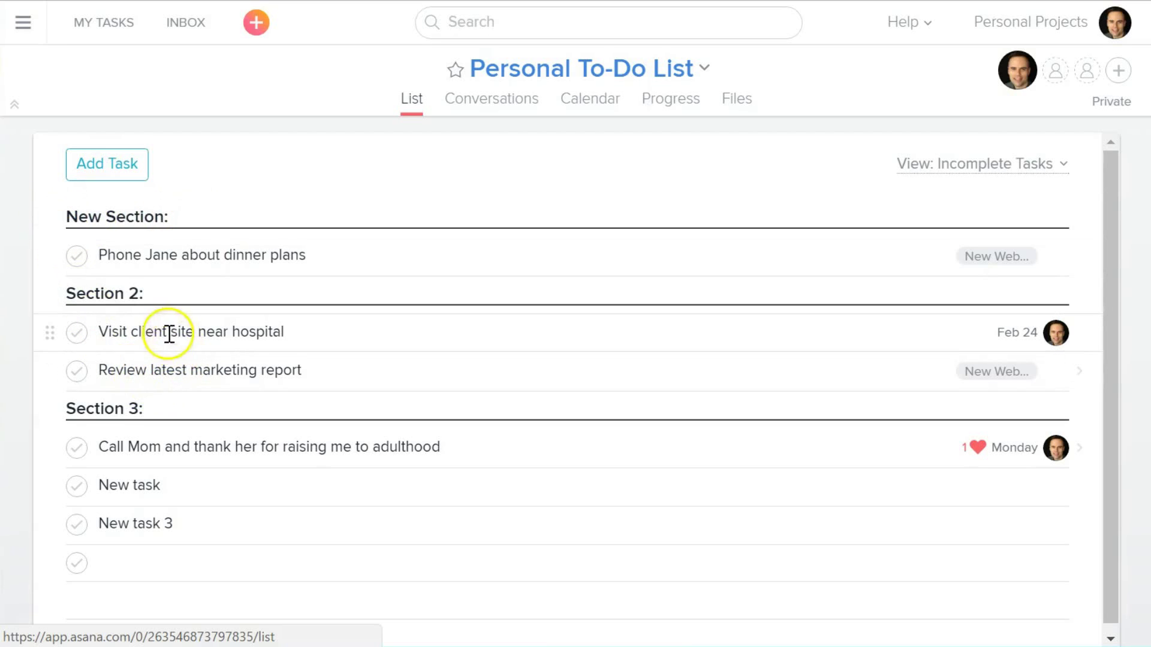
# Reorder Section 2 so that "Visit client site near hospital" comes after "Review latest marketing report"
pyautogui.moveTo(45, 332); pyautogui.dragTo(44, 378)
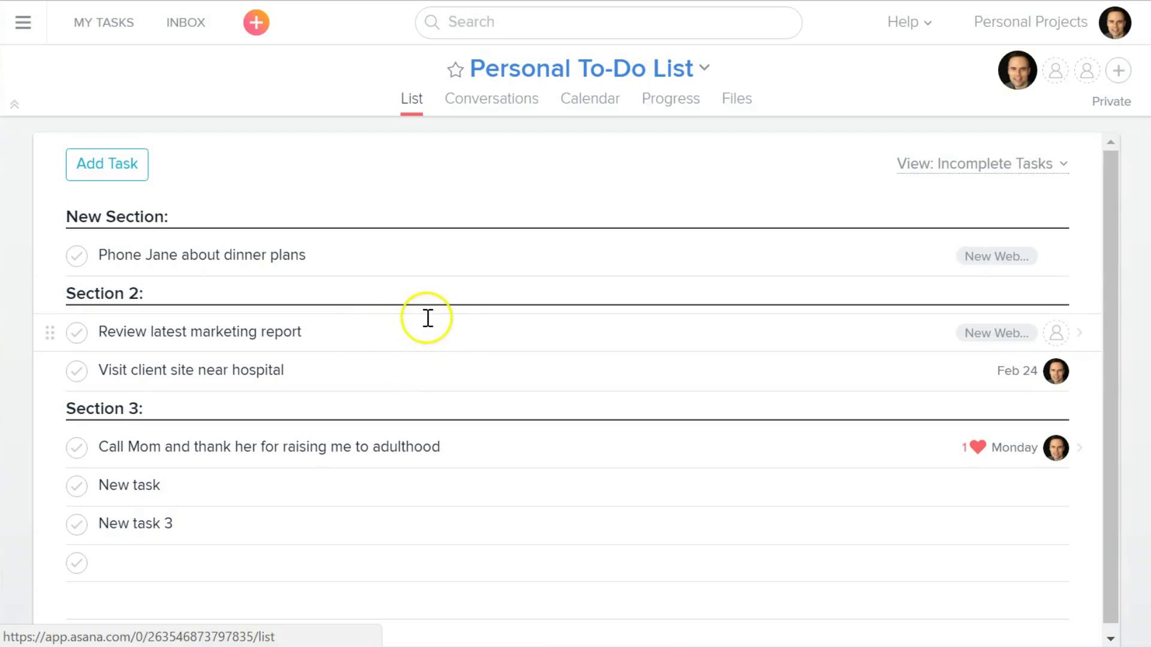
# Name the blank task at the end of Section 3 "New Task 4" and start another blank task below it
pyautogui.click(151, 564)
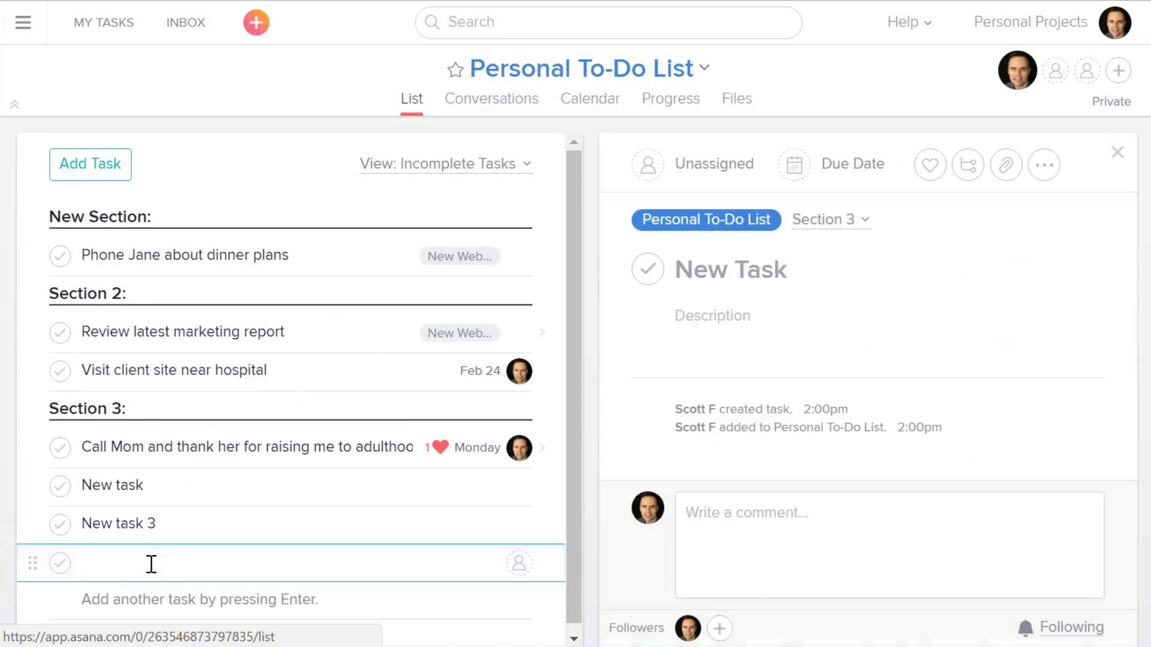
pyautogui.write('New Tasks')
pyautogui.press('BackSpace')
pyautogui.write('4')
pyautogui.press('Return')
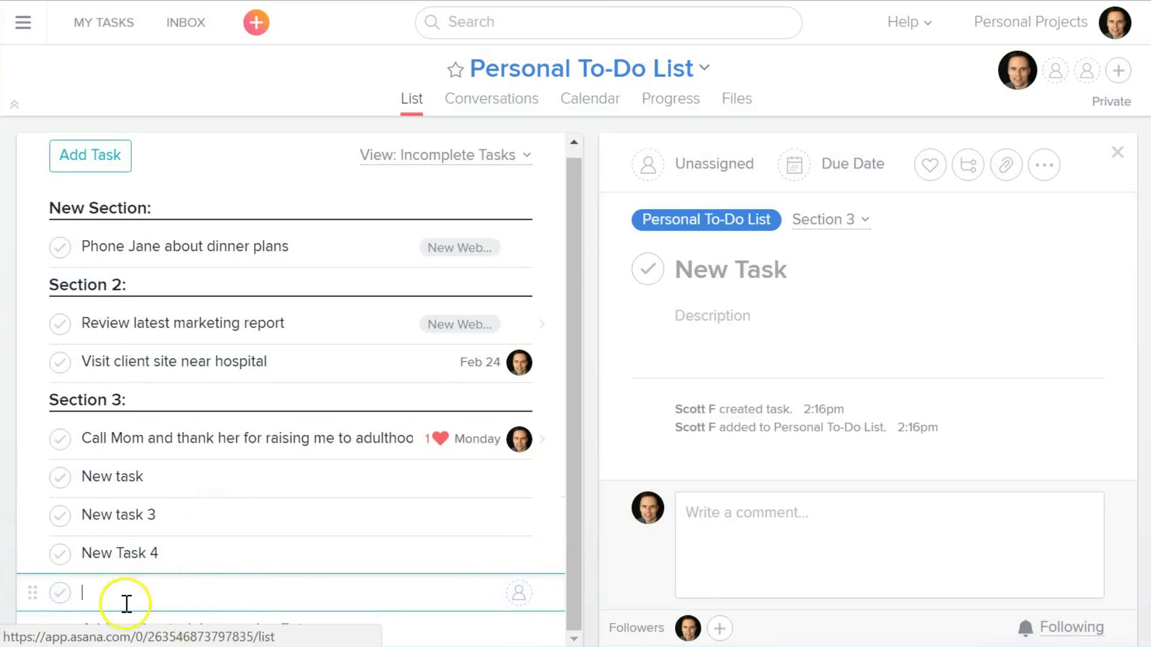
# Compare the details of New Task 4 with those of the blank task below it
pyautogui.click(189, 557)
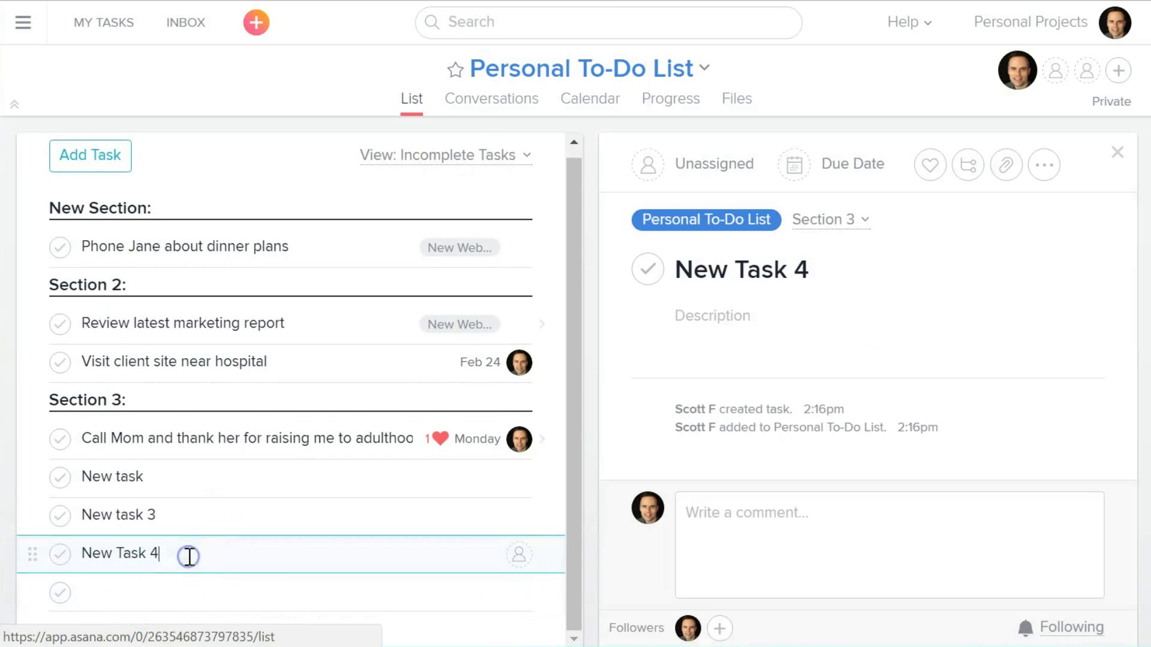
pyautogui.click(157, 596)
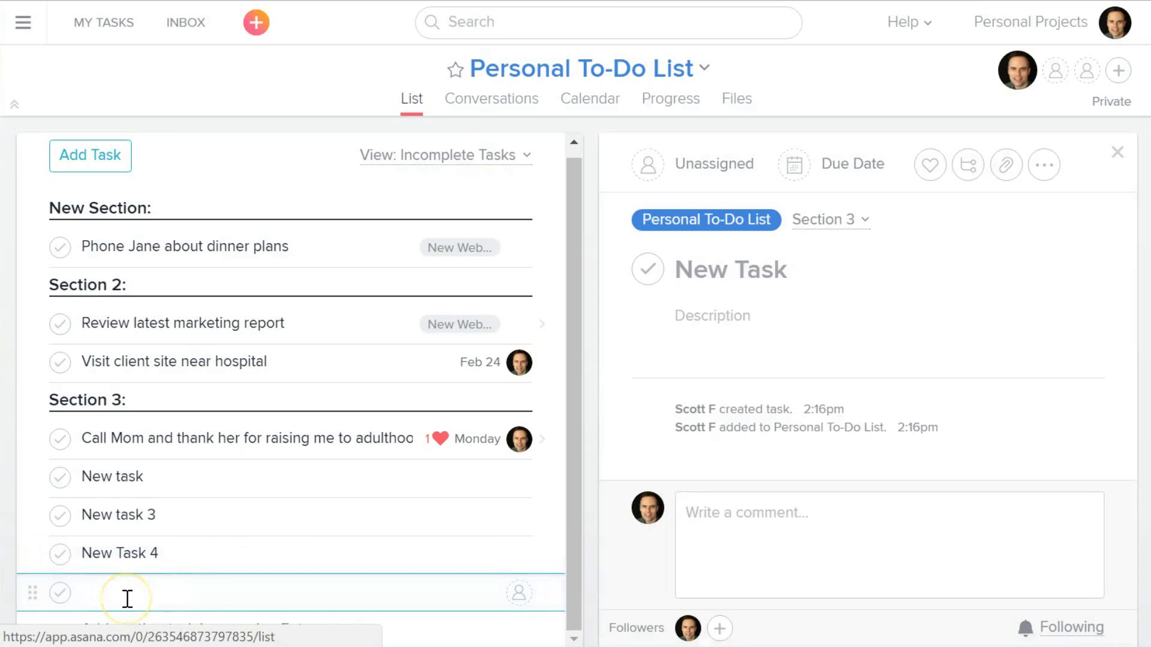
pyautogui.click(160, 593)
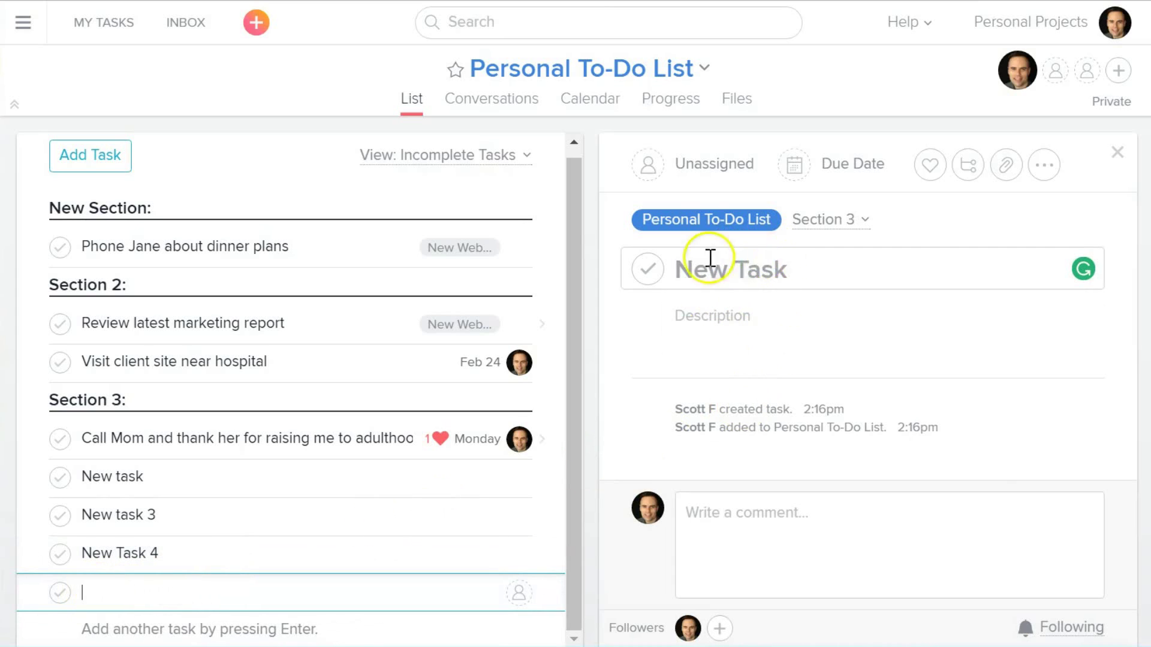
pyautogui.click(193, 552)
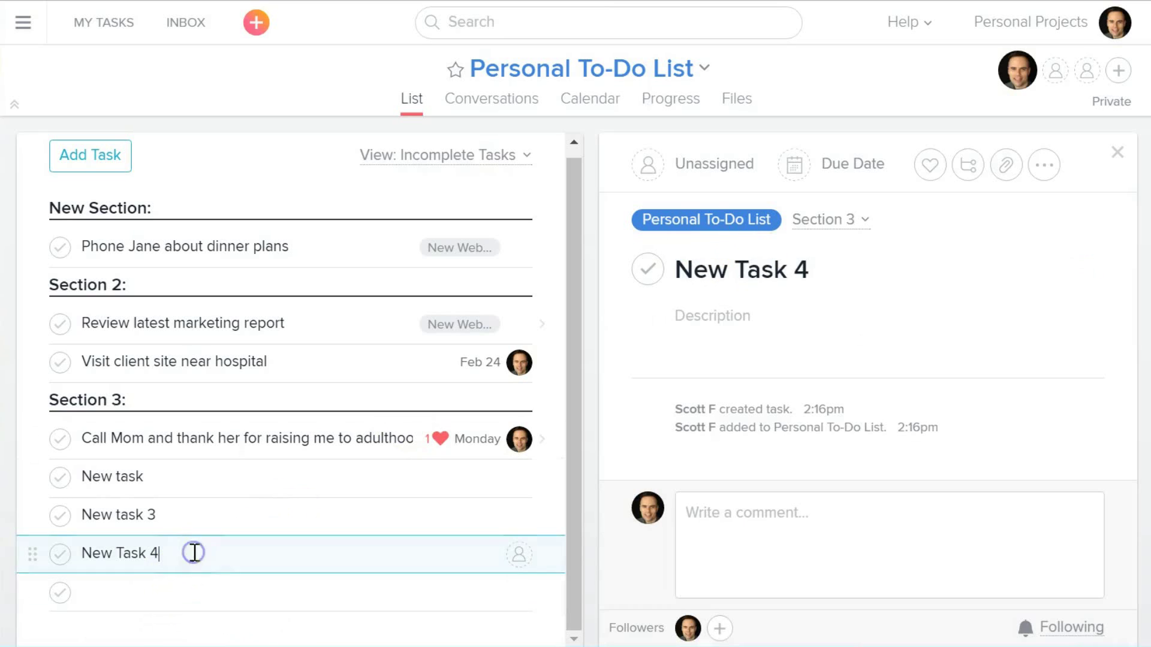
pyautogui.click(141, 594)
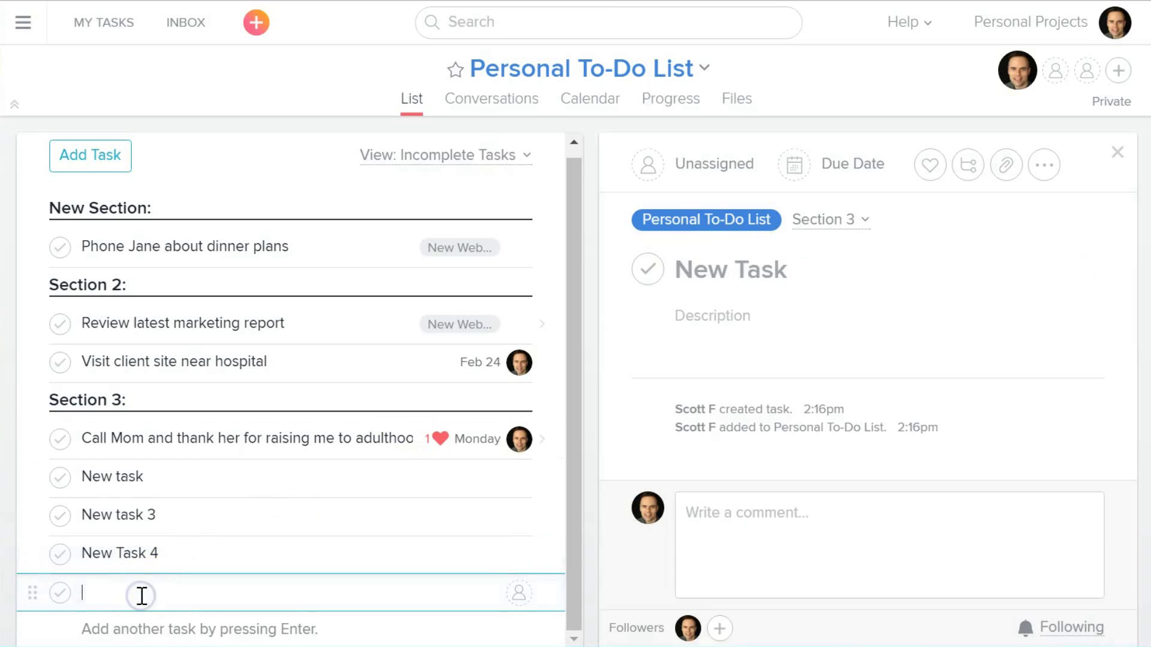
# Add two more blank tasks at the end of Section 3 and close the task details
pyautogui.press('Return')
pyautogui.press('Return')
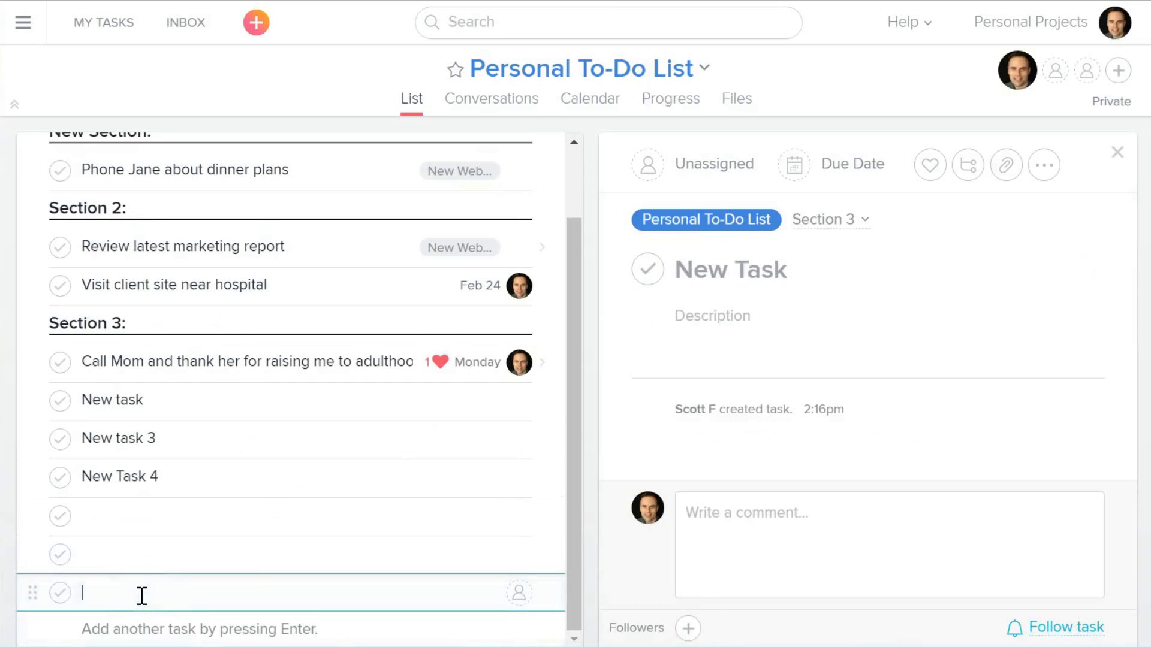
pyautogui.click(1116, 150)
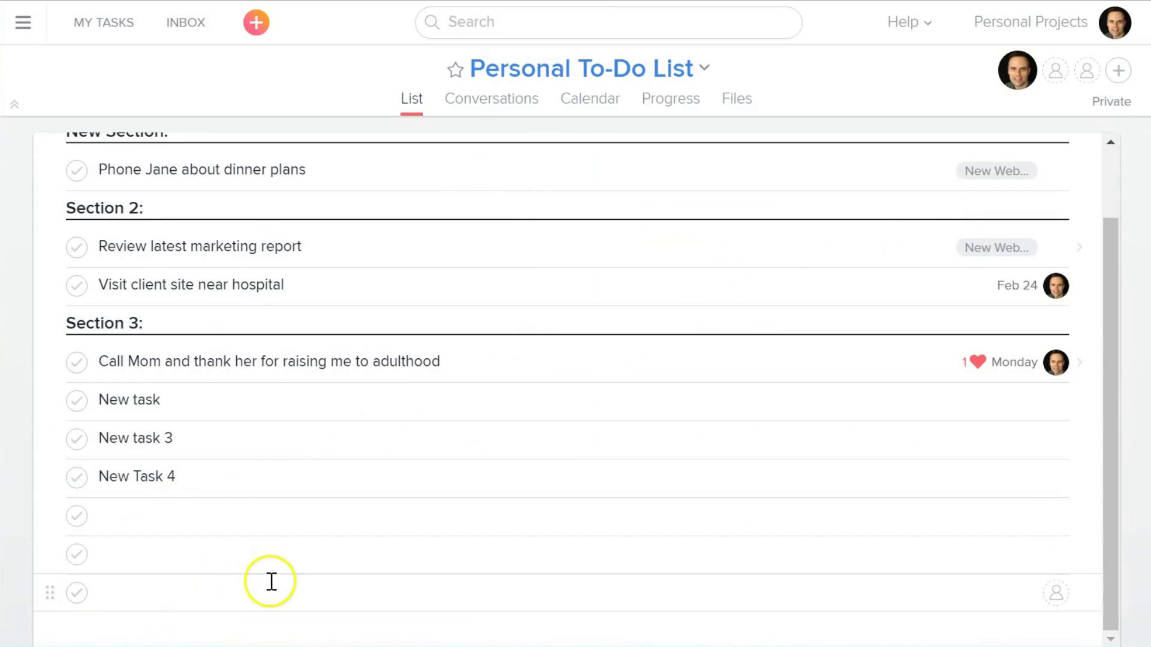
# Delete the first blank task below New Task 4 and close its details
pyautogui.scroll(2, 281, 541)
pyautogui.scroll(-2, 281, 540)
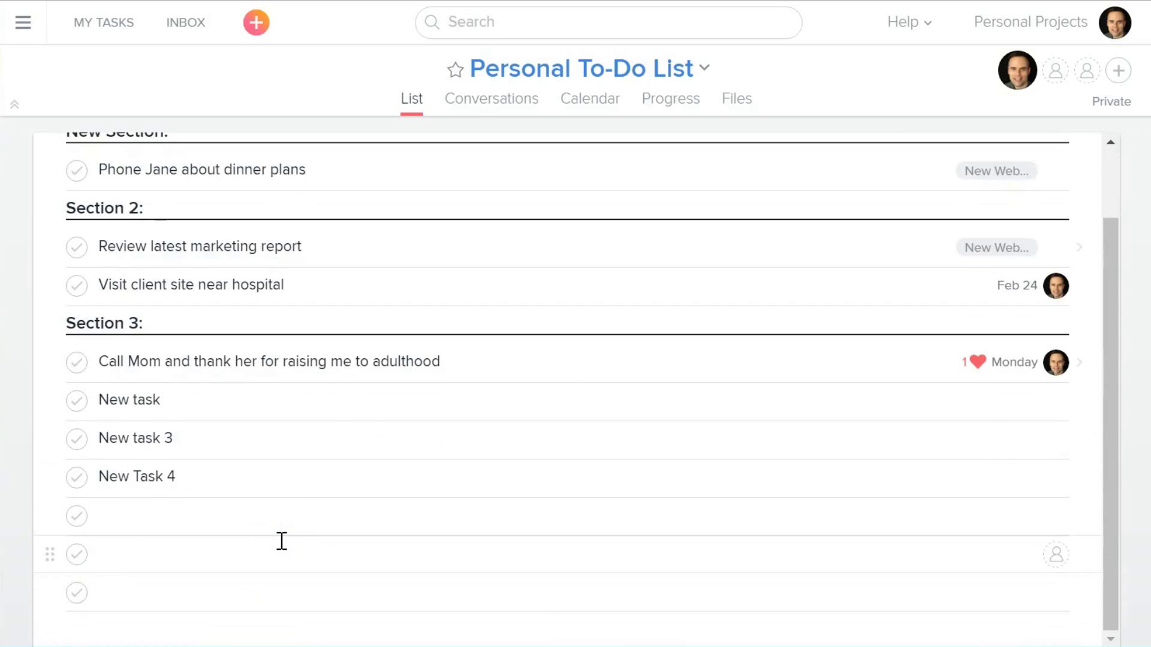
pyautogui.click(225, 514)
pyautogui.click(1049, 162)
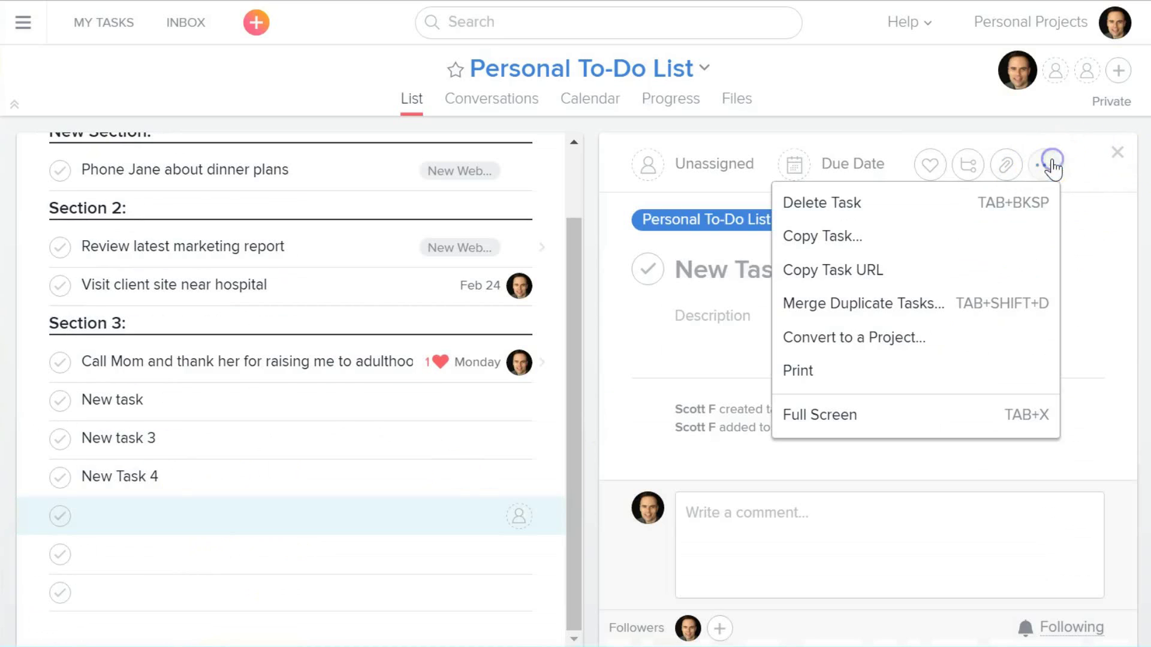
pyautogui.click(850, 203)
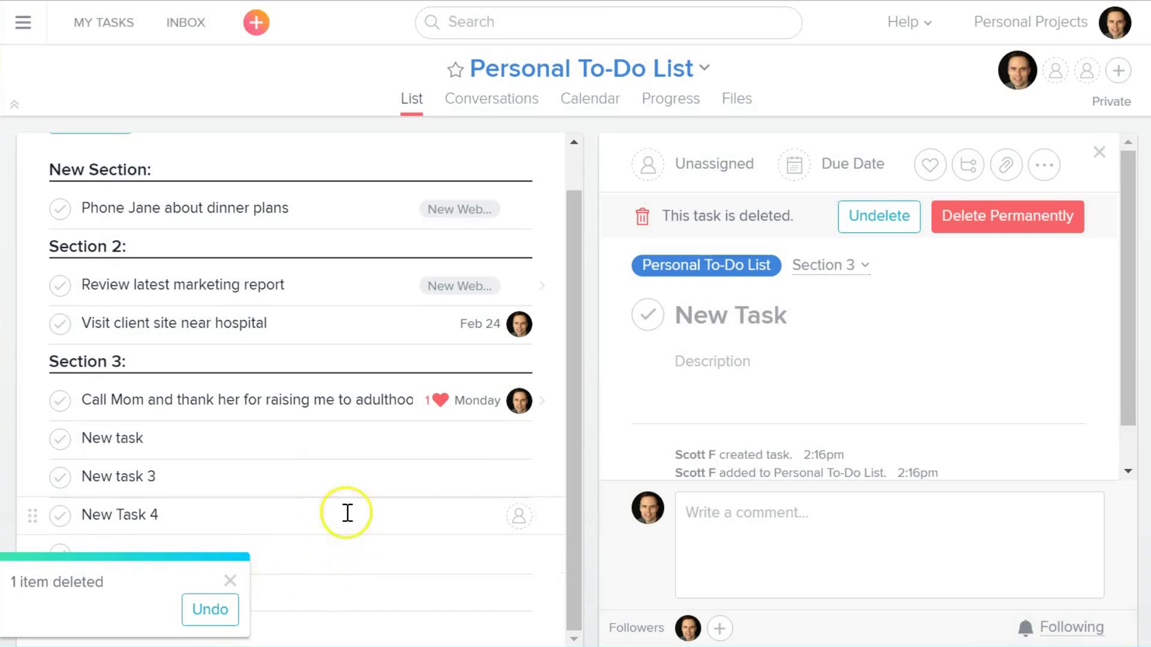
pyautogui.scroll(1, 326, 521)
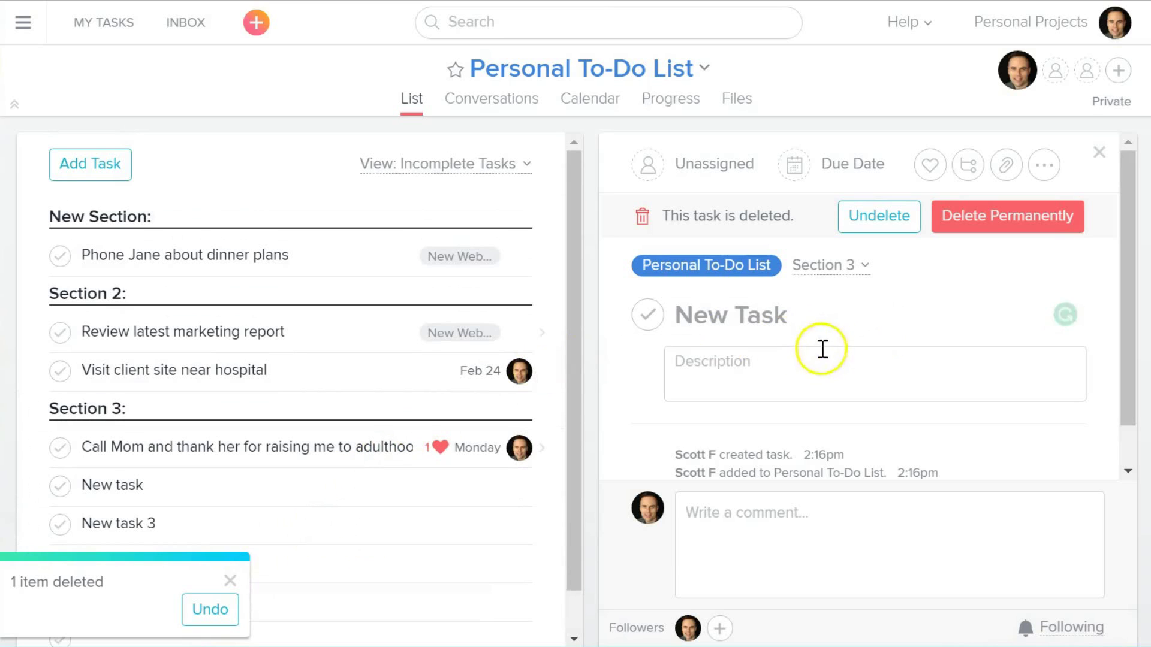
pyautogui.click(1099, 152)
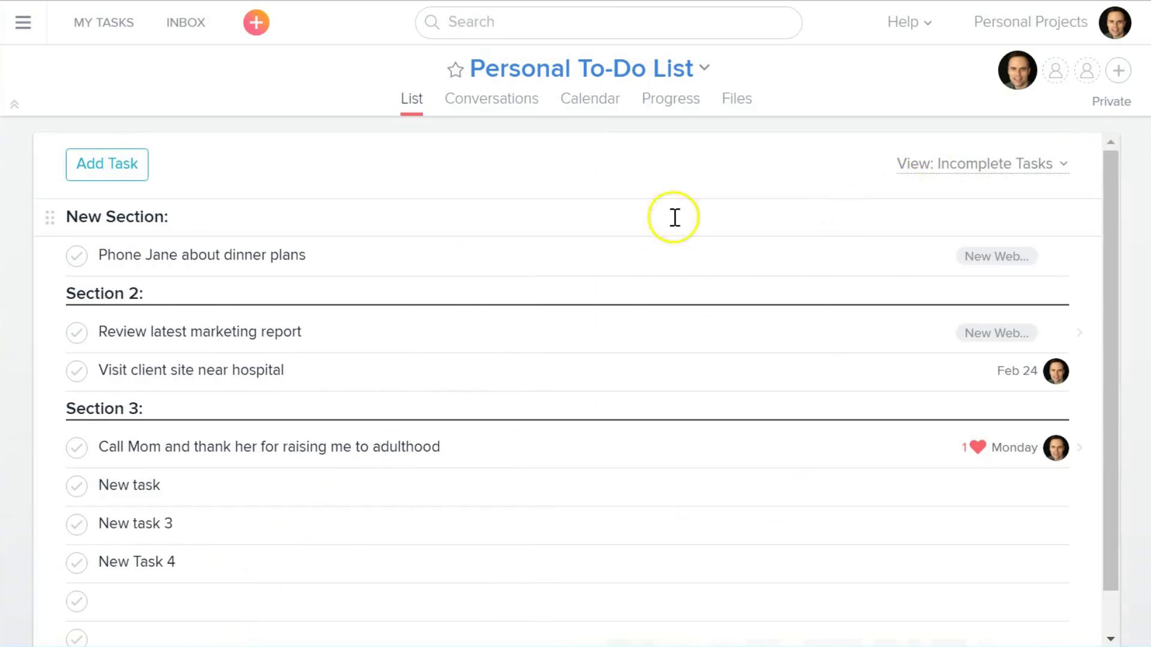
# Open the details of "Review latest marketing report" and examine its assignee, due date and like options
pyautogui.click(338, 331)
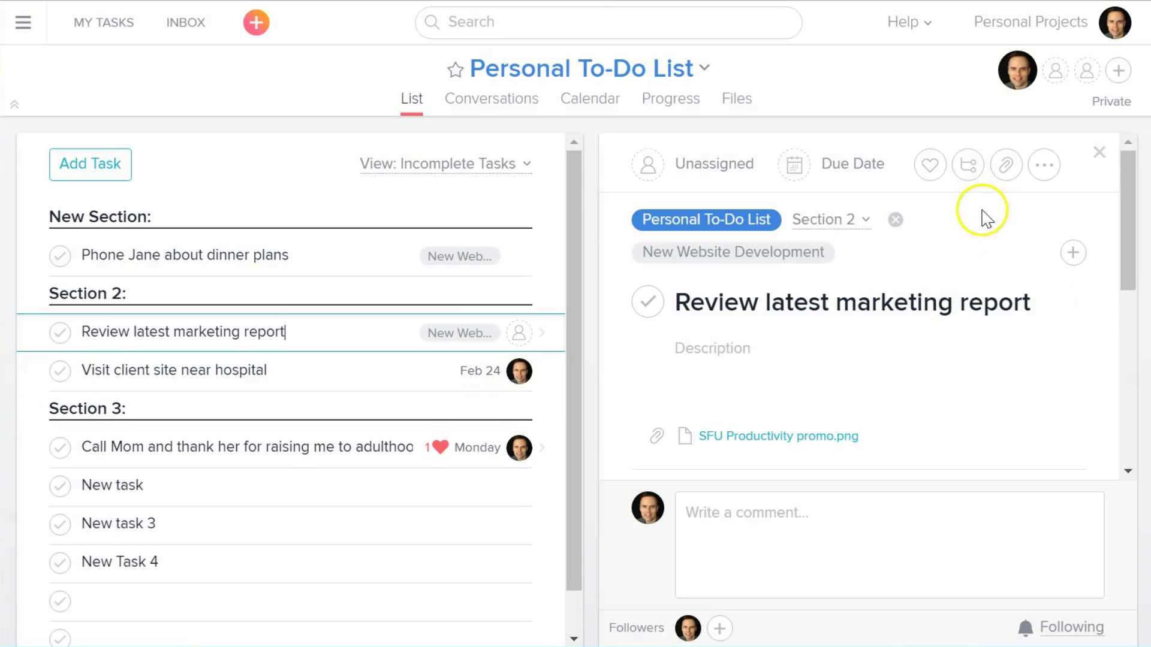
pyautogui.moveTo(1125, 163)
pyautogui.mouseDown()
pyautogui.moveTo(1131, 351)
pyautogui.moveTo(1132, 170)
pyautogui.mouseUp()
pyautogui.click(650, 165)
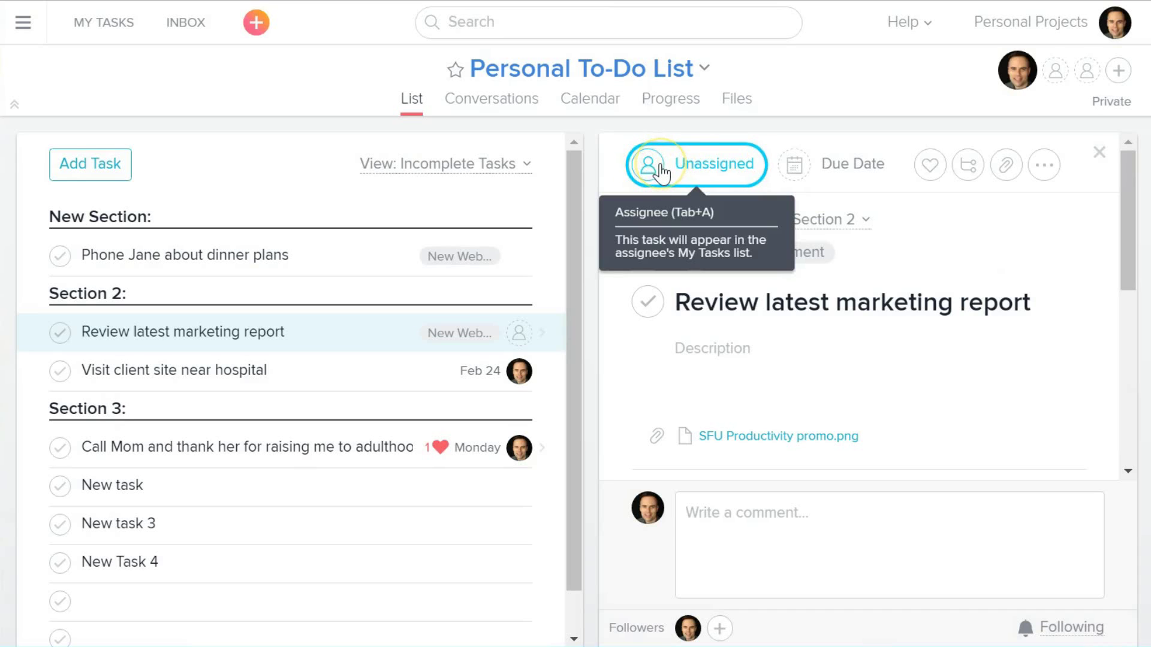
pyautogui.click(824, 175)
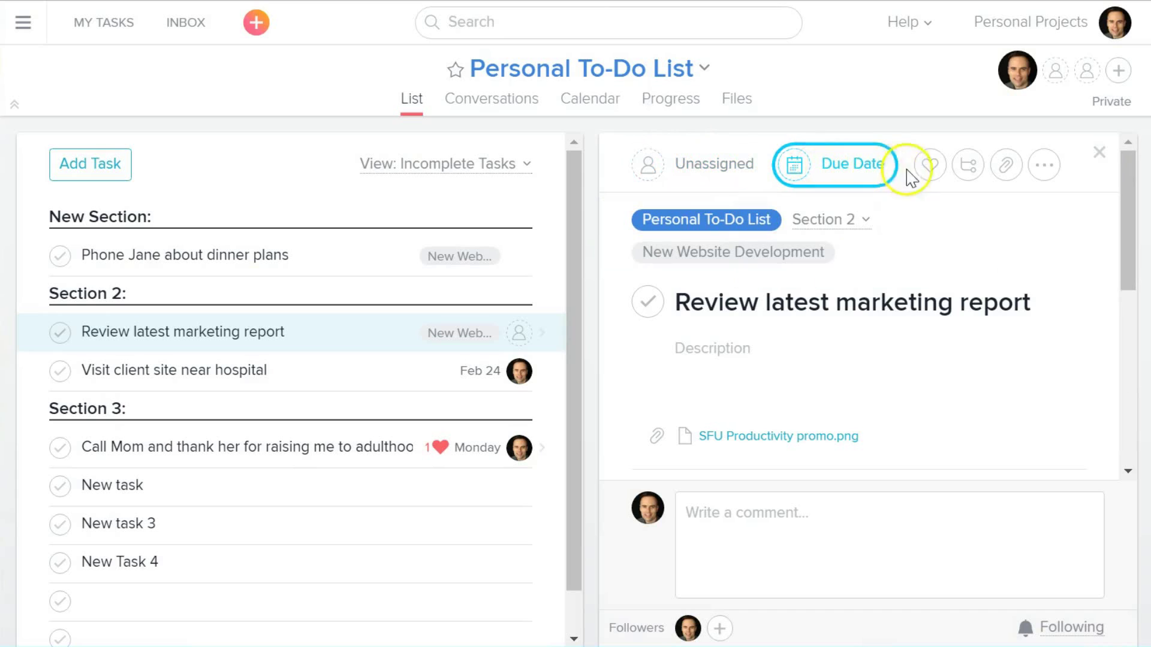
pyautogui.click(928, 174)
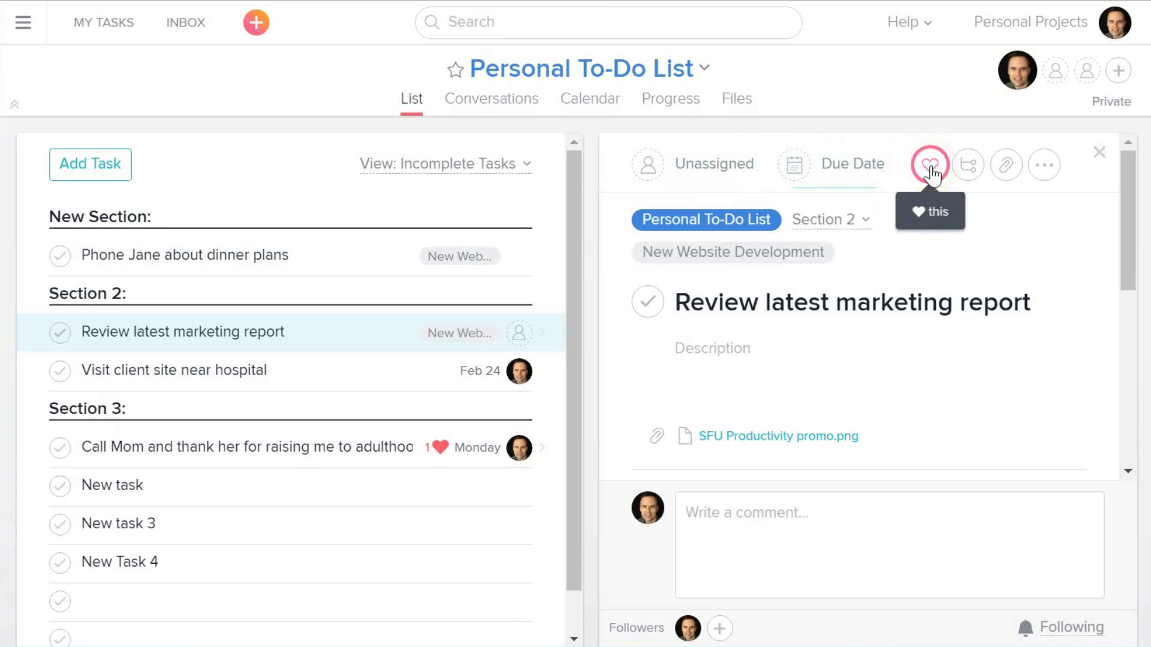
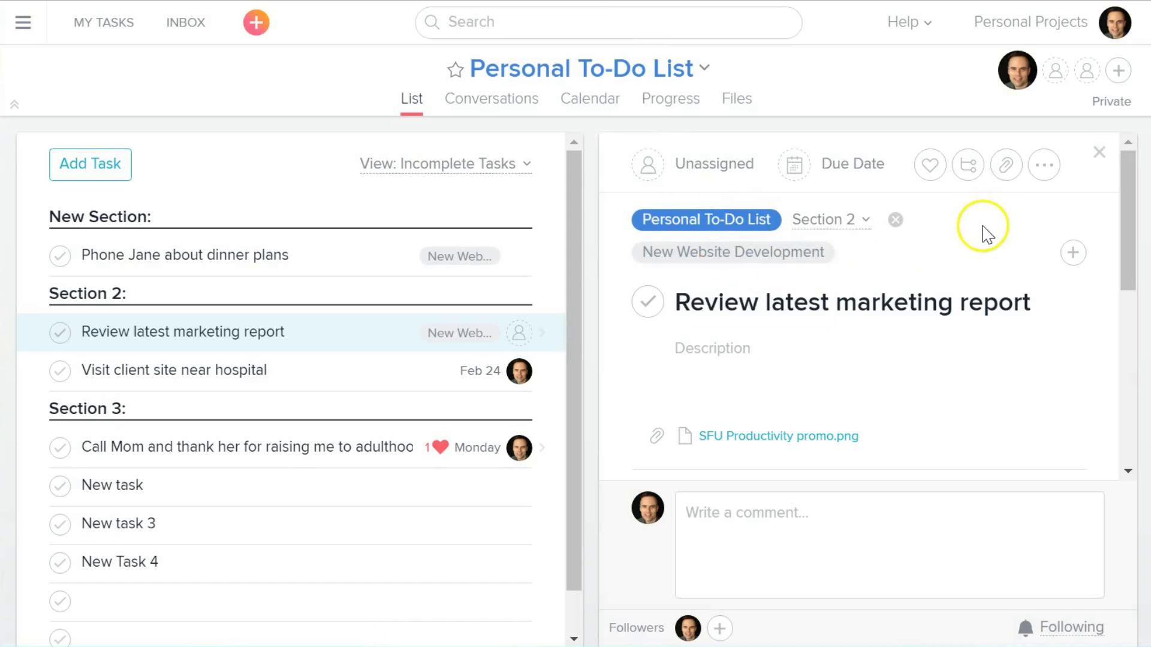
# Examine the attachment, activity history and project assignments of the "Review latest marketing report" task
pyautogui.moveTo(1126, 174); pyautogui.dragTo(1129, 223)
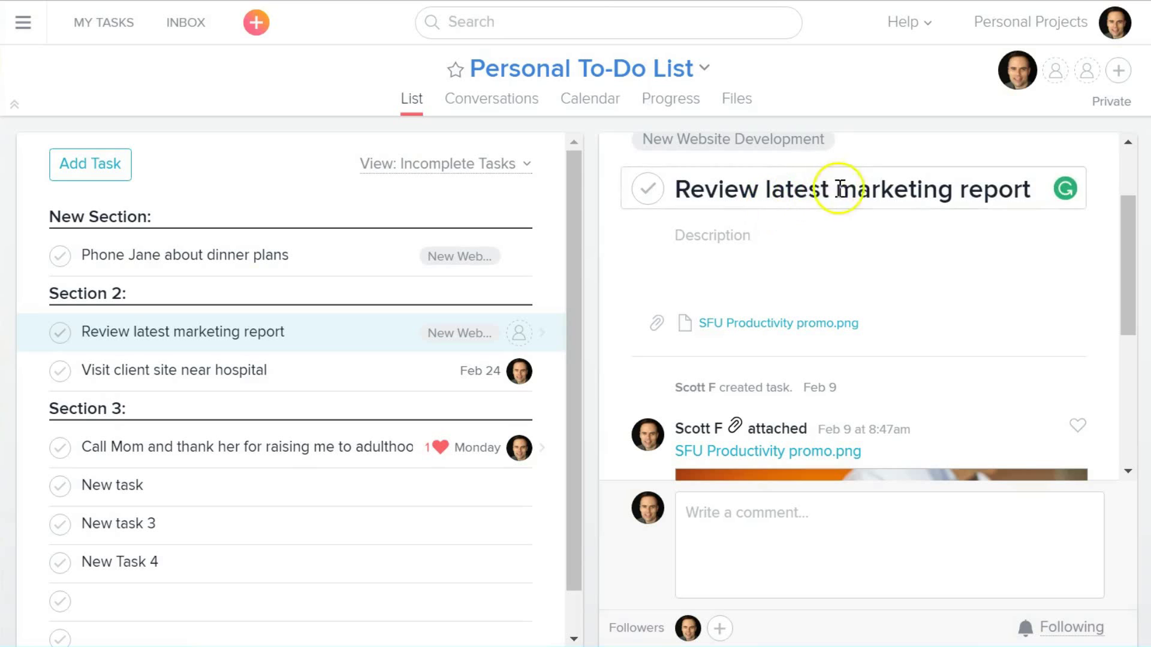
pyautogui.moveTo(1128, 221); pyautogui.dragTo(1067, 465)
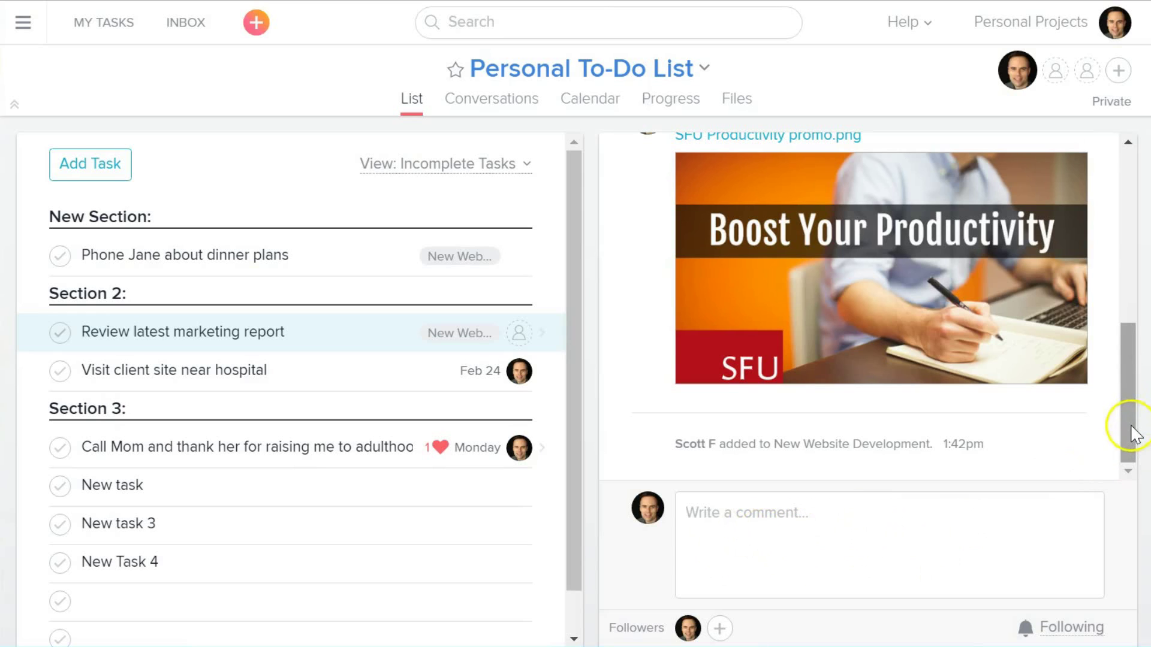
pyautogui.moveTo(1134, 433); pyautogui.dragTo(1135, 231)
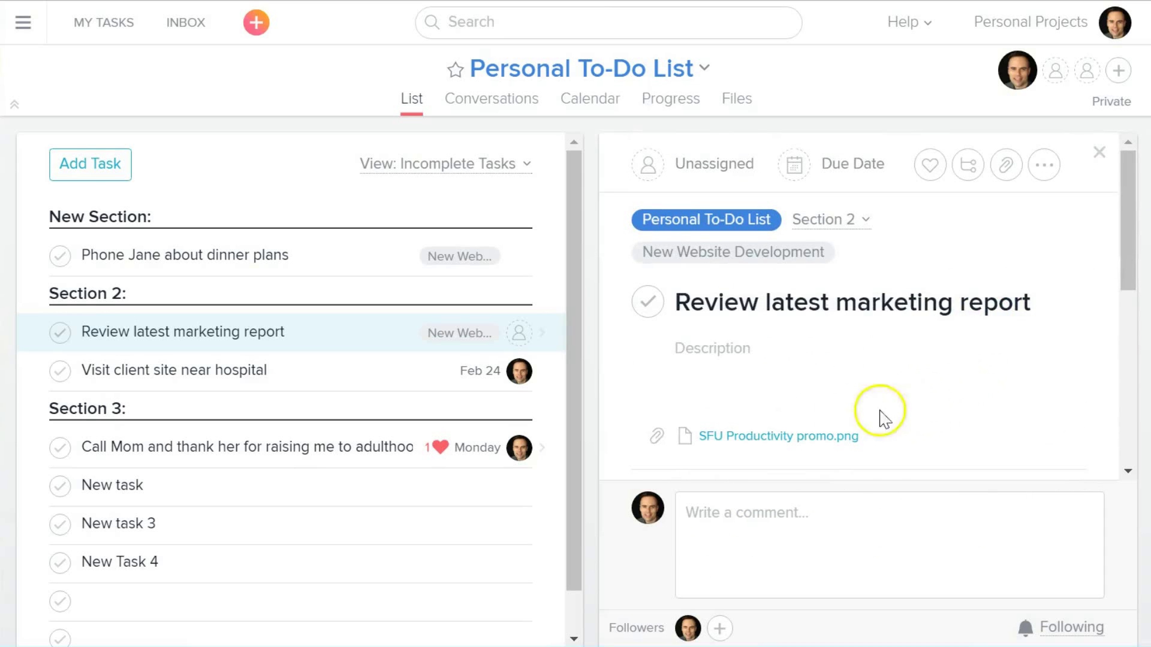
pyautogui.click(1016, 305)
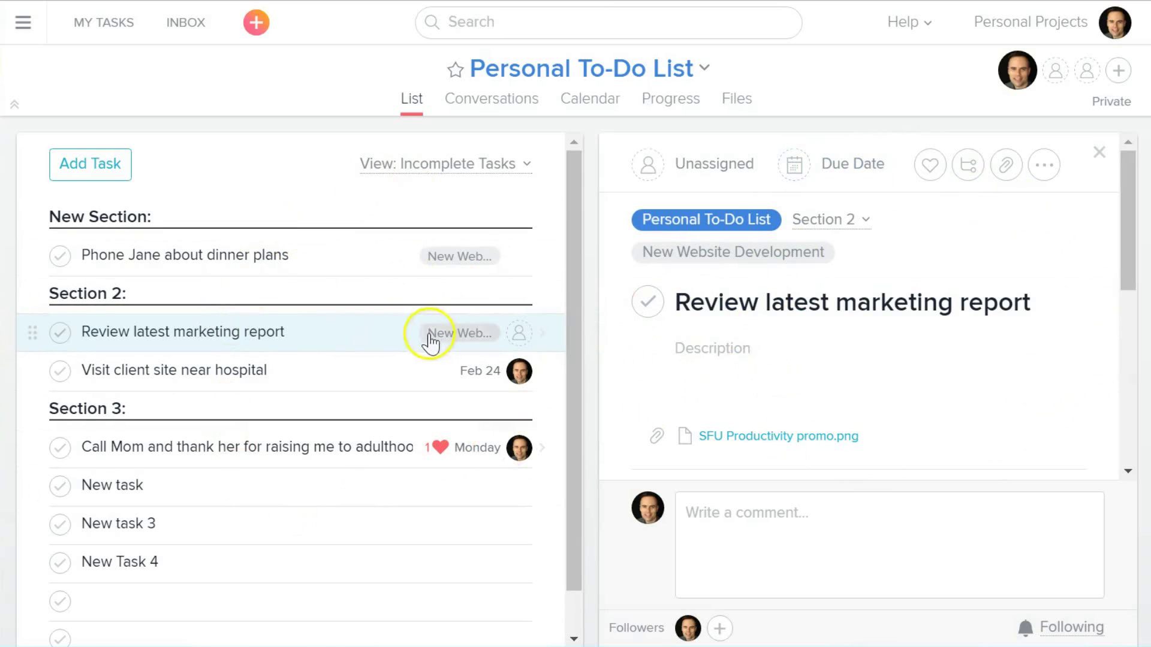
pyautogui.moveTo(1126, 163)
pyautogui.mouseDown()
pyautogui.moveTo(1131, 347)
pyautogui.moveTo(1124, 162)
pyautogui.moveTo(1127, 343)
pyautogui.moveTo(1139, 167)
pyautogui.mouseUp()
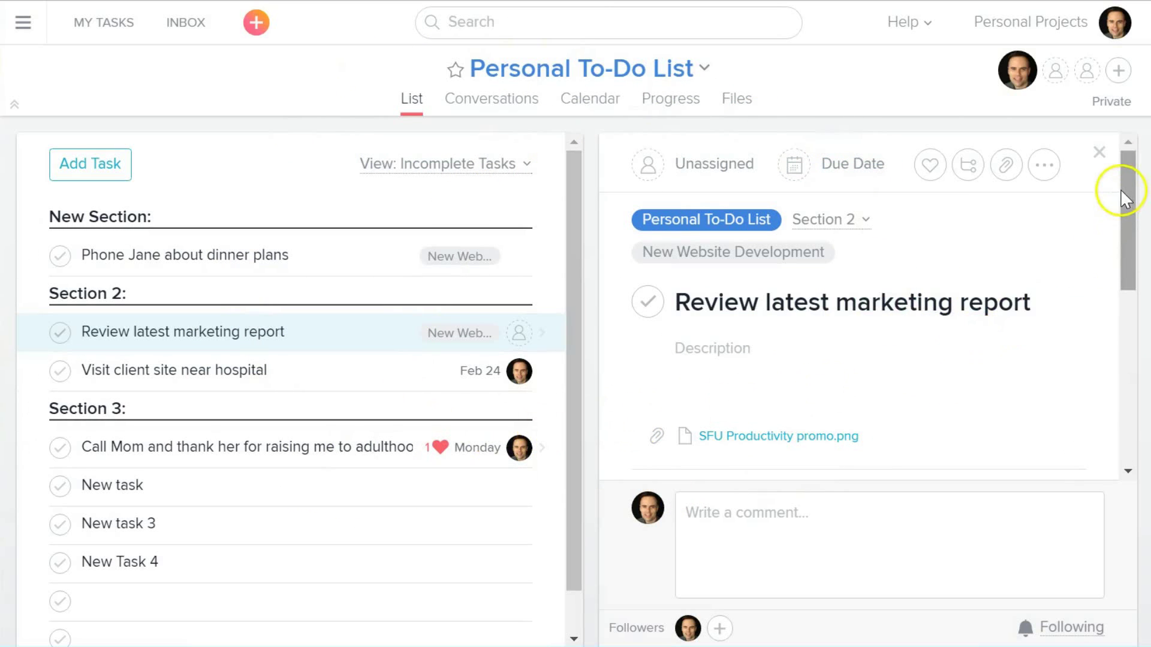
pyautogui.moveTo(1122, 198); pyautogui.dragTo(1123, 158)
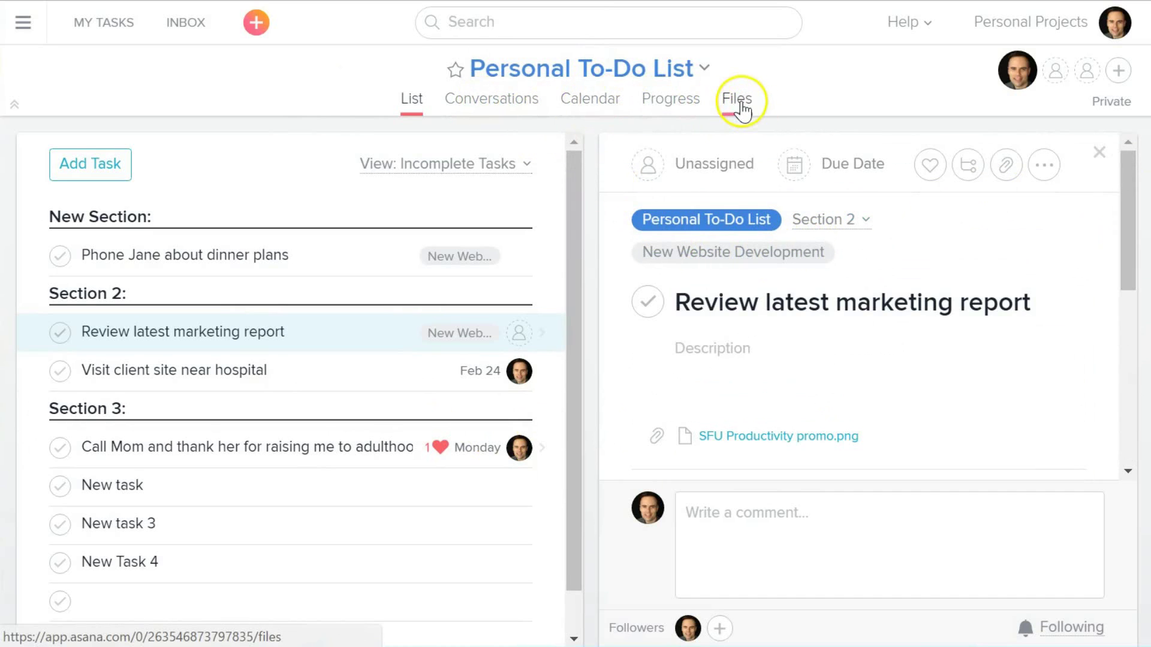
# Review the project's conversations and its calendar of scheduled tasks
pyautogui.click(501, 101)
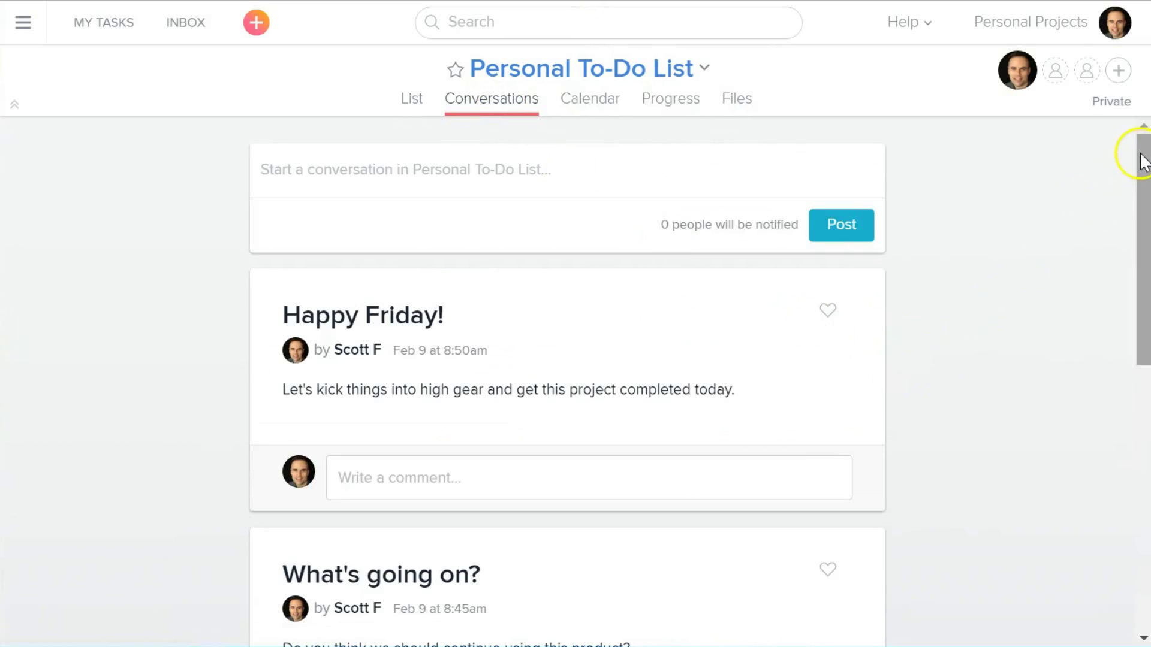
pyautogui.moveTo(1143, 157); pyautogui.dragTo(1088, 155)
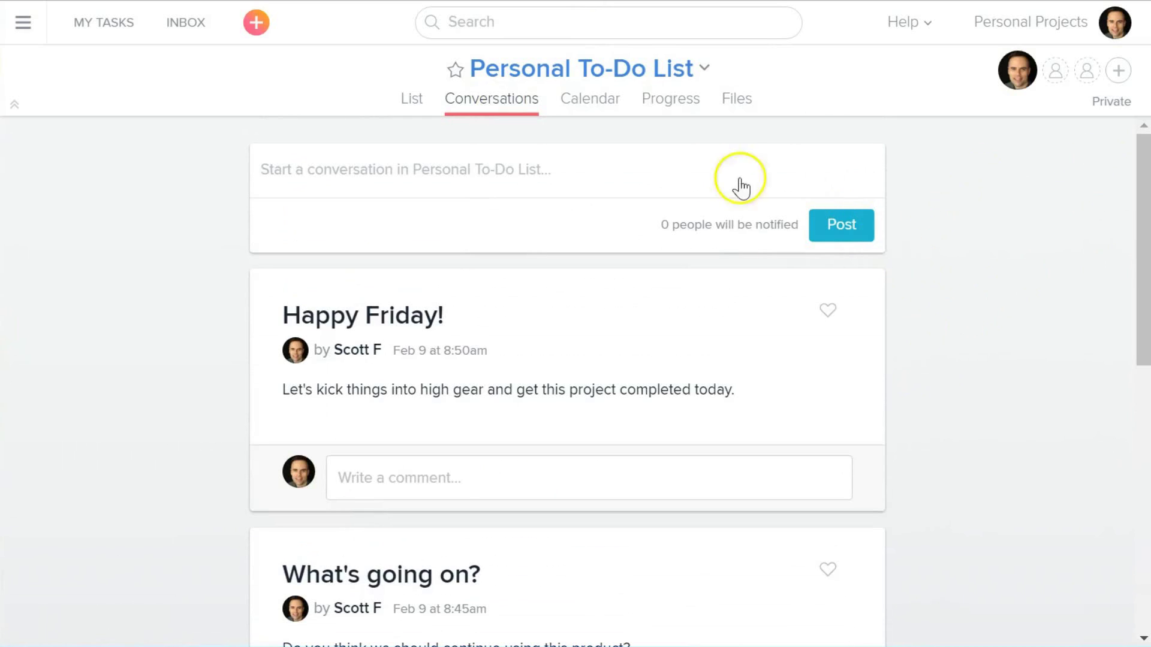
pyautogui.click(585, 101)
pyautogui.scroll(-2, 623, 318)
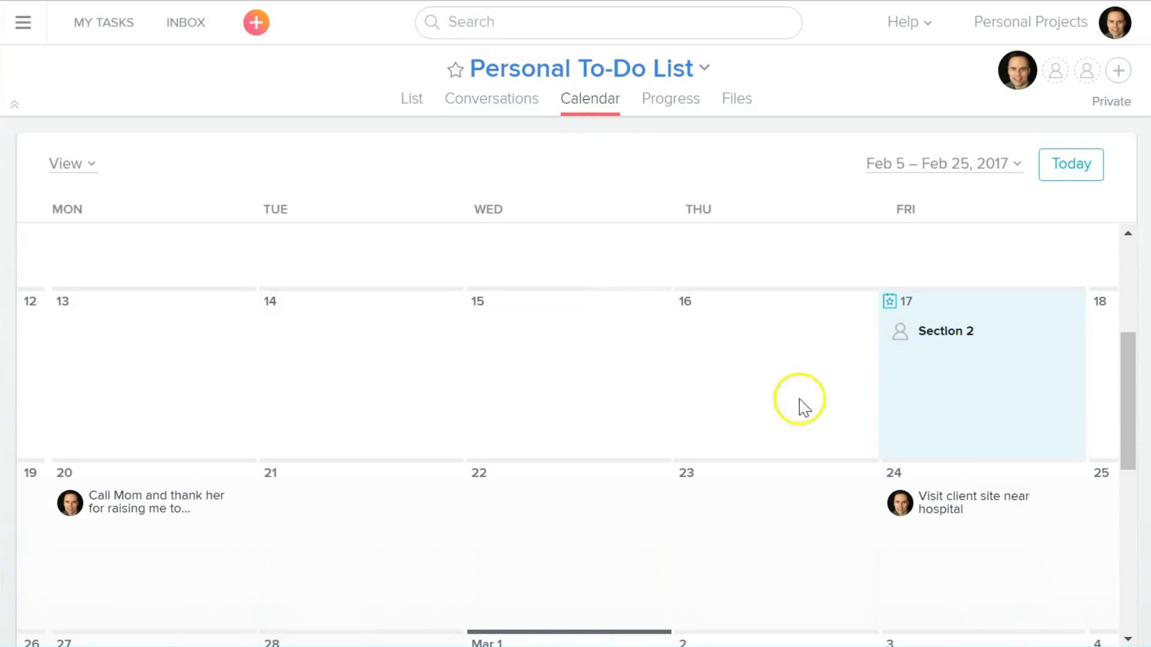
# Review the project's progress page, including its status update and task progress
pyautogui.click(673, 103)
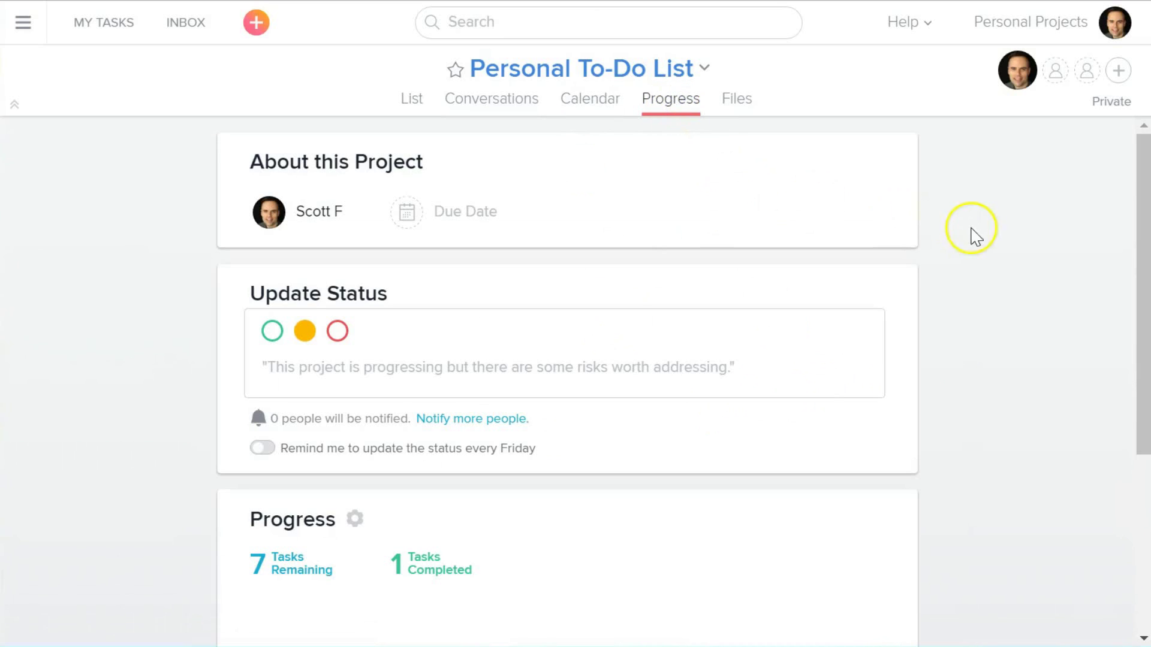
pyautogui.scroll(-3, 936, 267)
pyautogui.scroll(3, 745, 249)
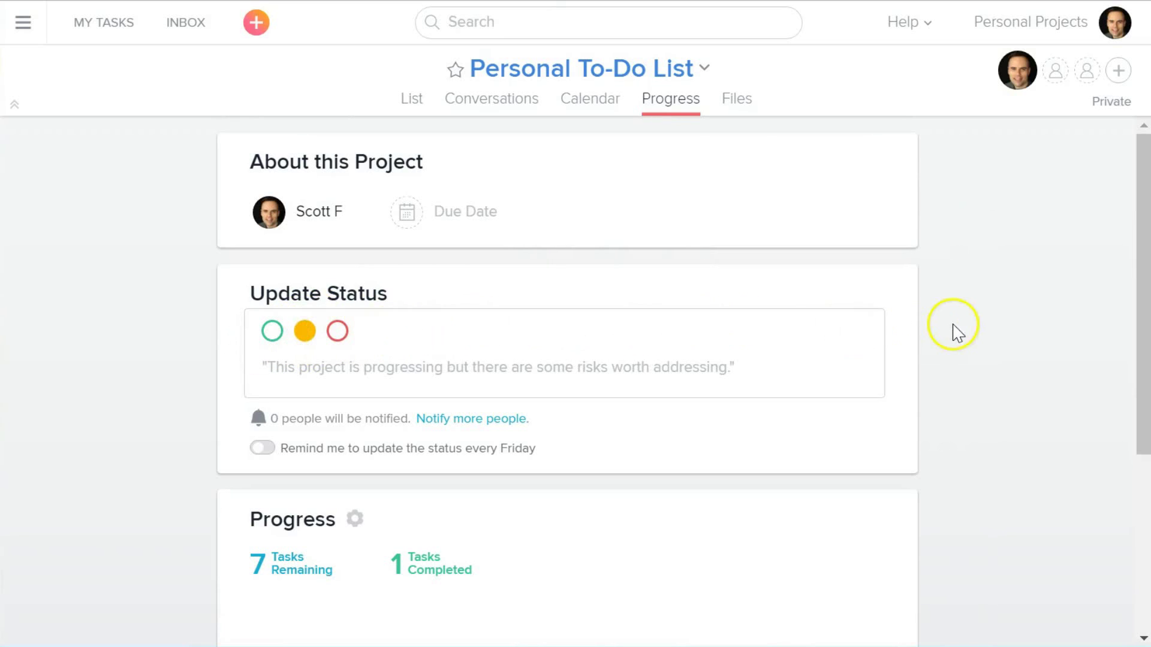
# Examine the project's progress chart and its Files page, and return to the project's task list
pyautogui.scroll(-5, 957, 333)
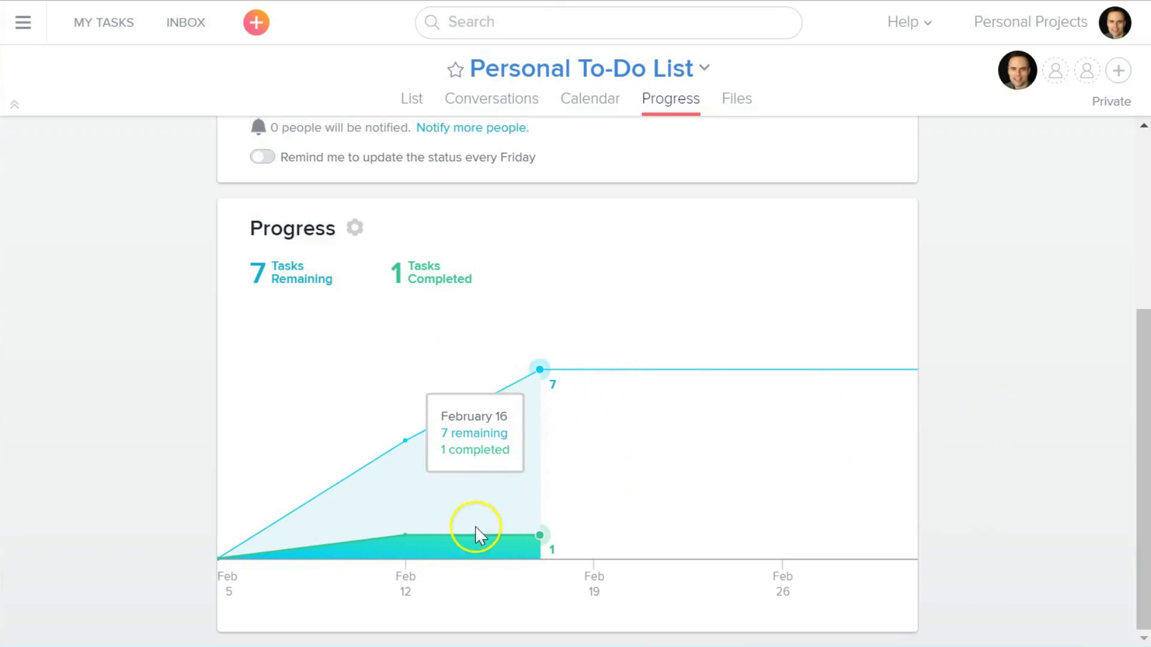
pyautogui.scroll(5, 976, 433)
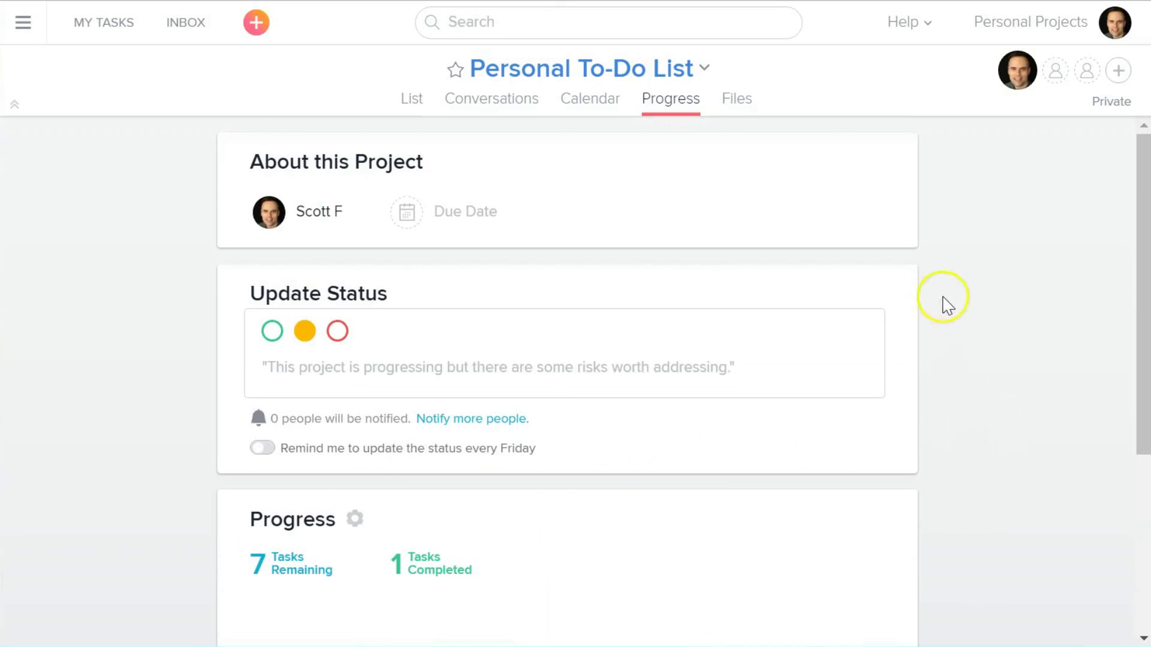
pyautogui.click(737, 96)
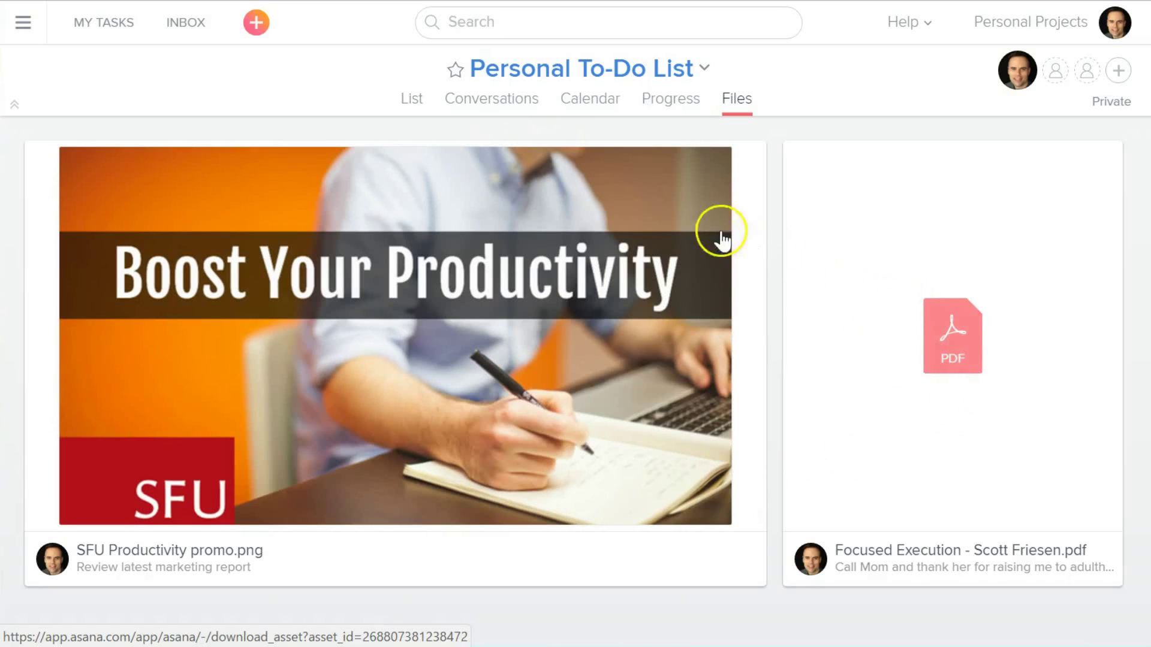
pyautogui.click(409, 102)
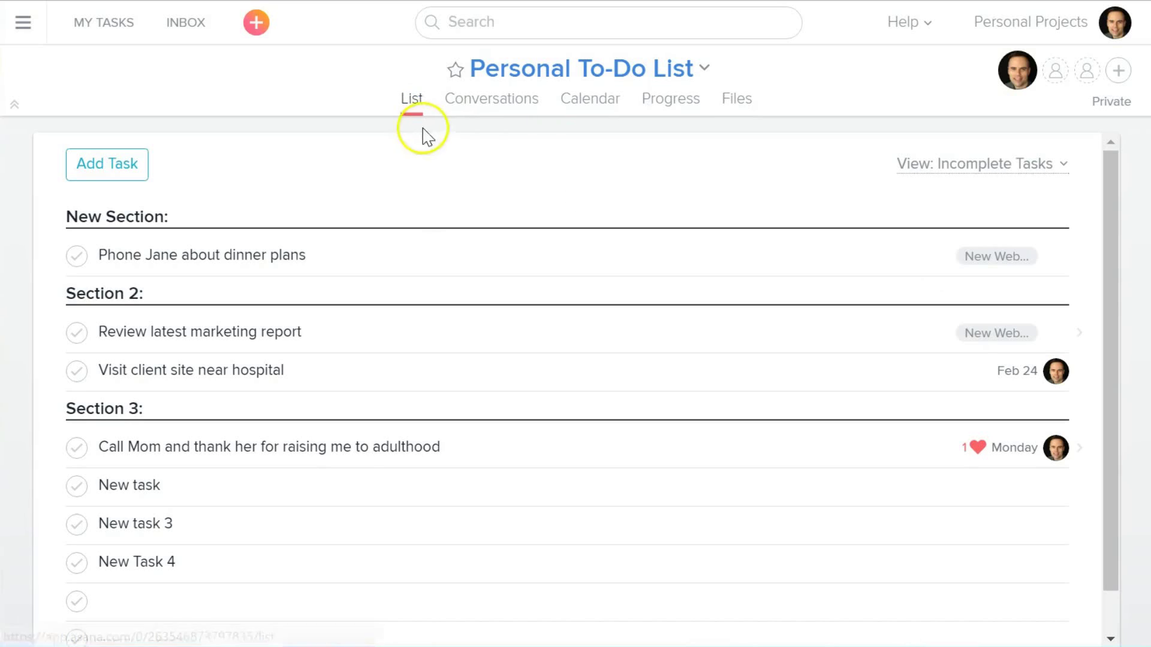
# Switch among the Personal To-Do List, New Website Development and Content Planning projects, ending on New Website Development with the project sidebar hidden
pyautogui.click(23, 22)
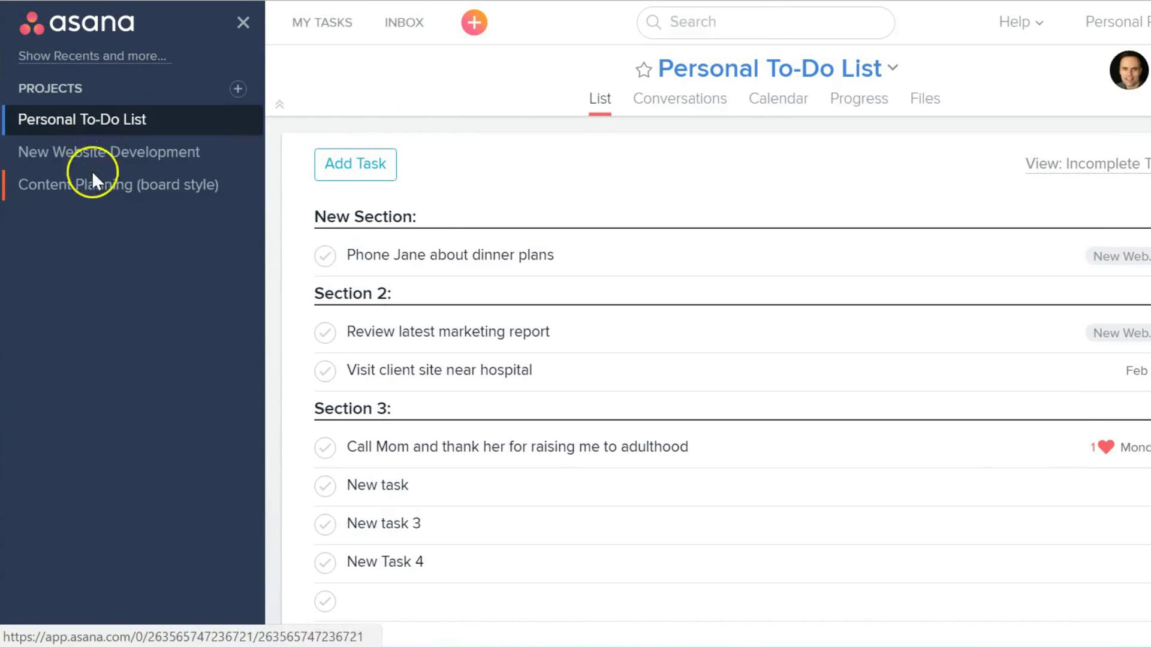
pyautogui.click(89, 155)
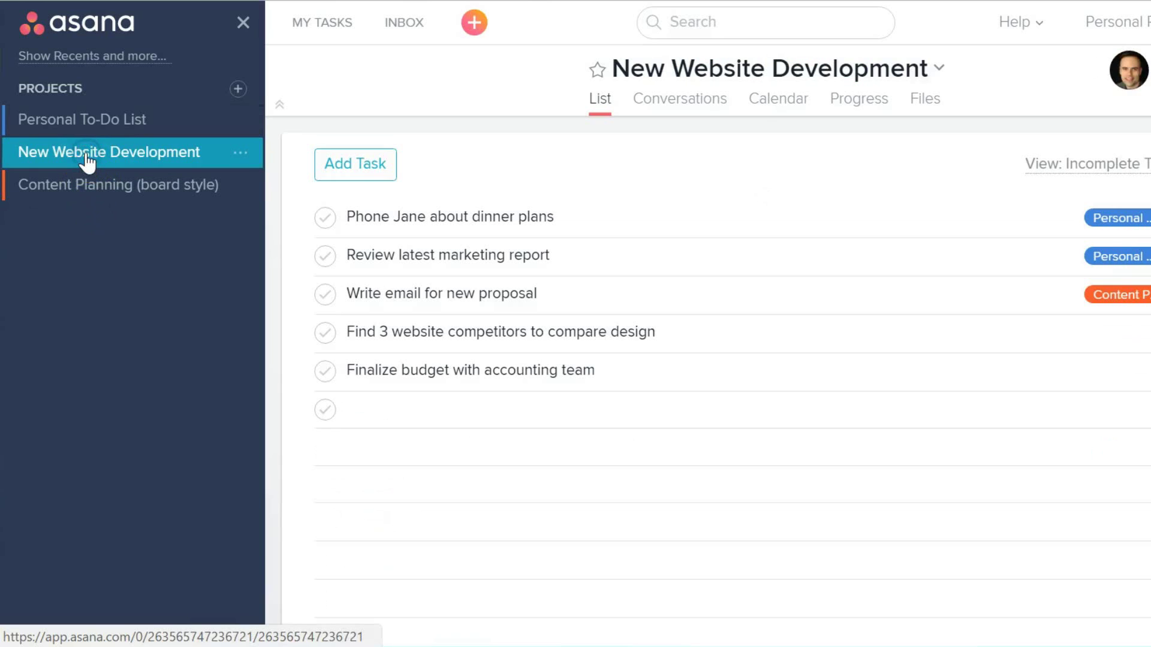
pyautogui.click(90, 122)
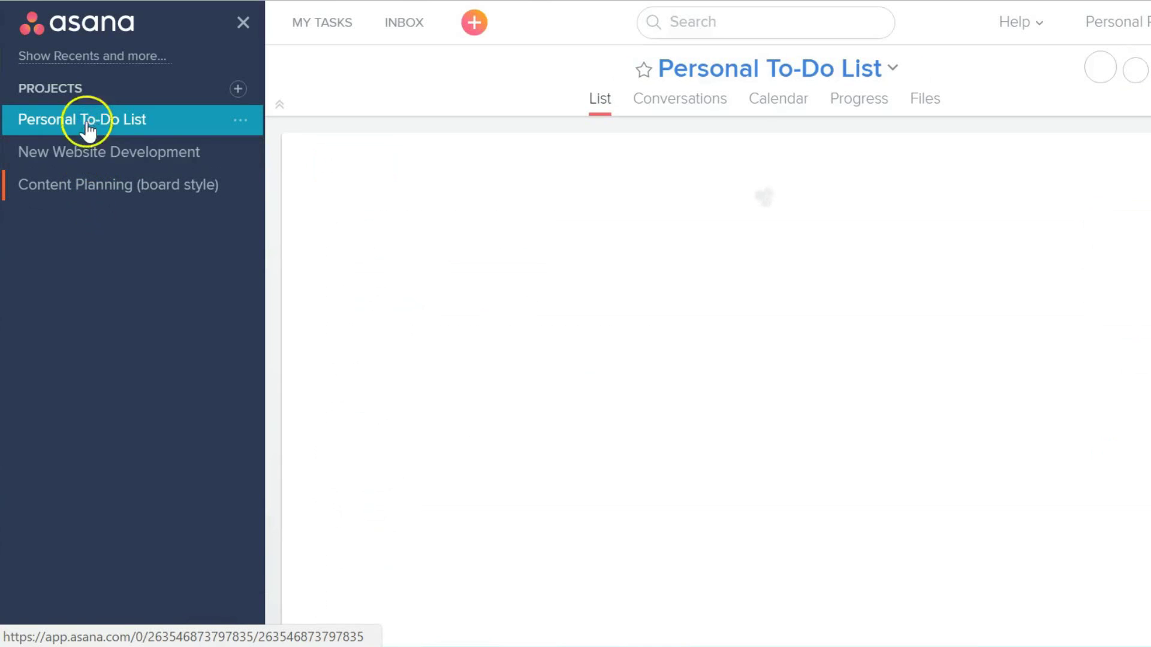
pyautogui.click(69, 157)
pyautogui.click(58, 187)
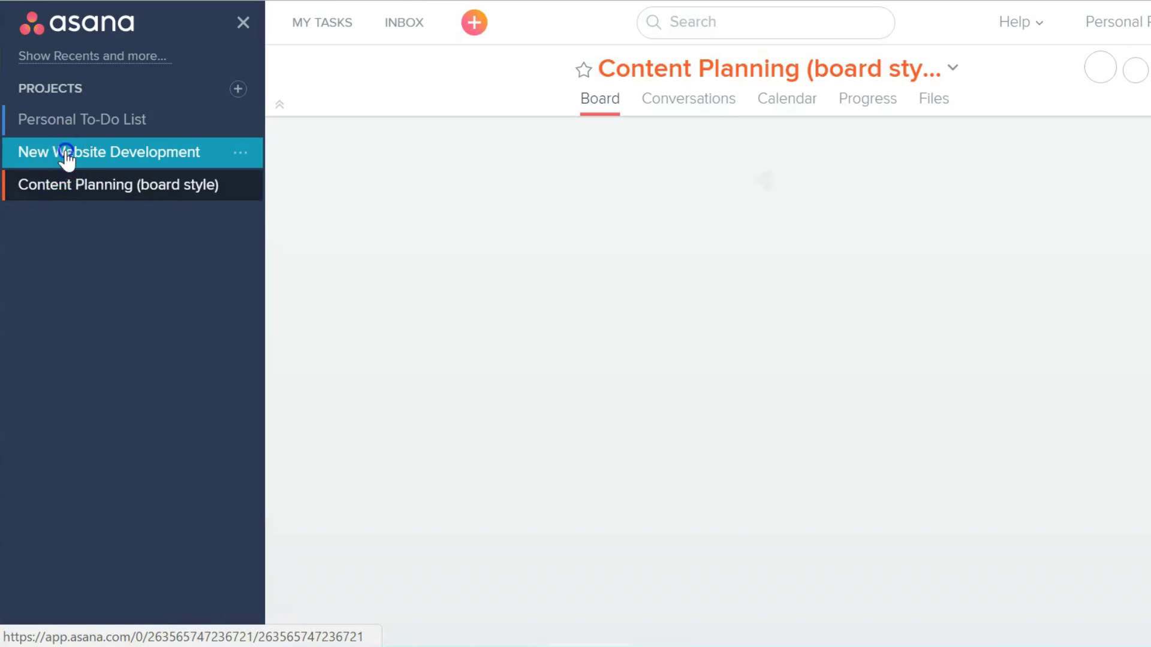
pyautogui.click(67, 157)
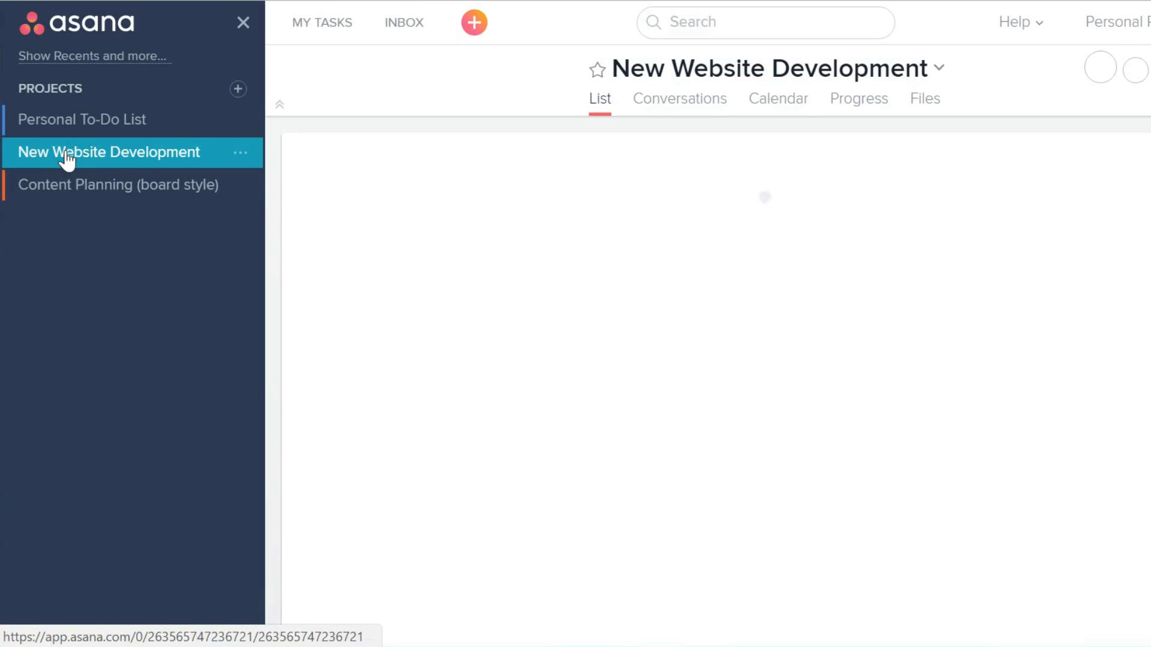
pyautogui.click(243, 22)
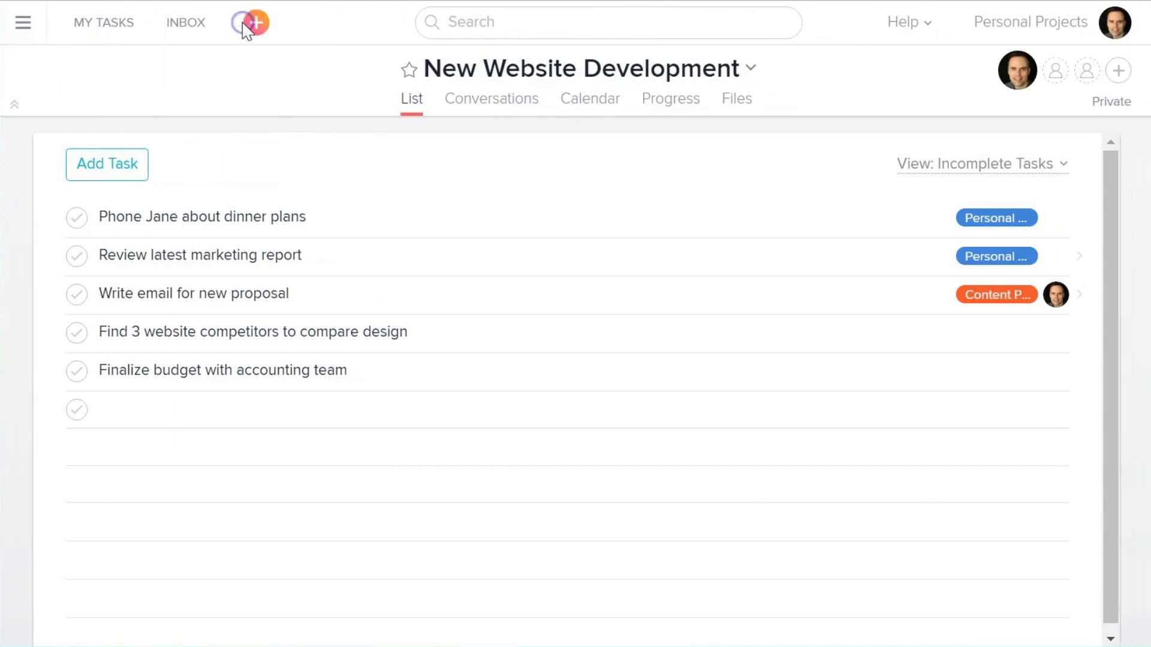
# View all personally assigned tasks and inspect the details of "Call Mom and thank her for raising me to adulthood"
pyautogui.click(106, 24)
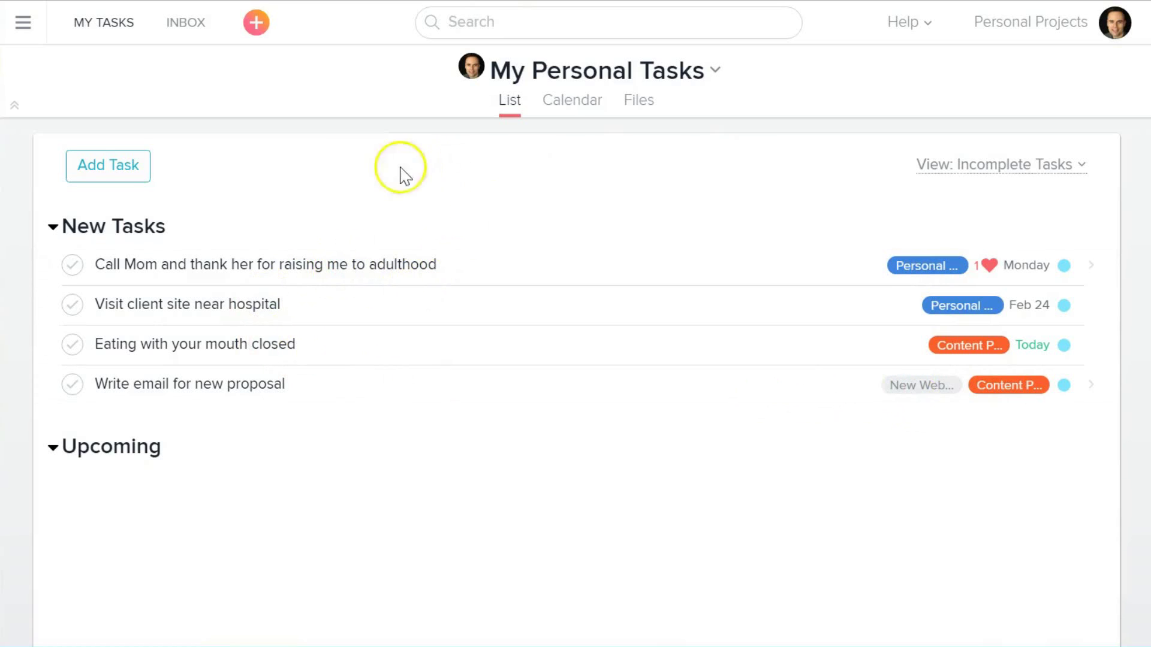
pyautogui.click(262, 264)
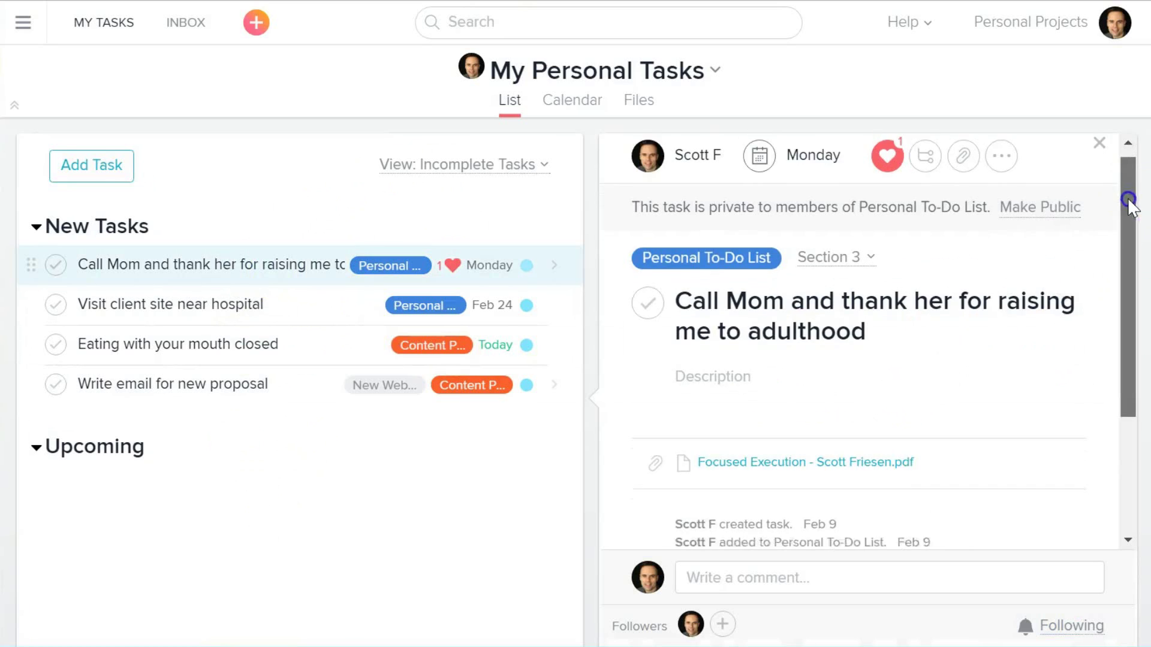
pyautogui.moveTo(1131, 192)
pyautogui.mouseDown()
pyautogui.moveTo(1132, 294)
pyautogui.moveTo(1132, 185)
pyautogui.mouseUp()
pyautogui.click(1101, 154)
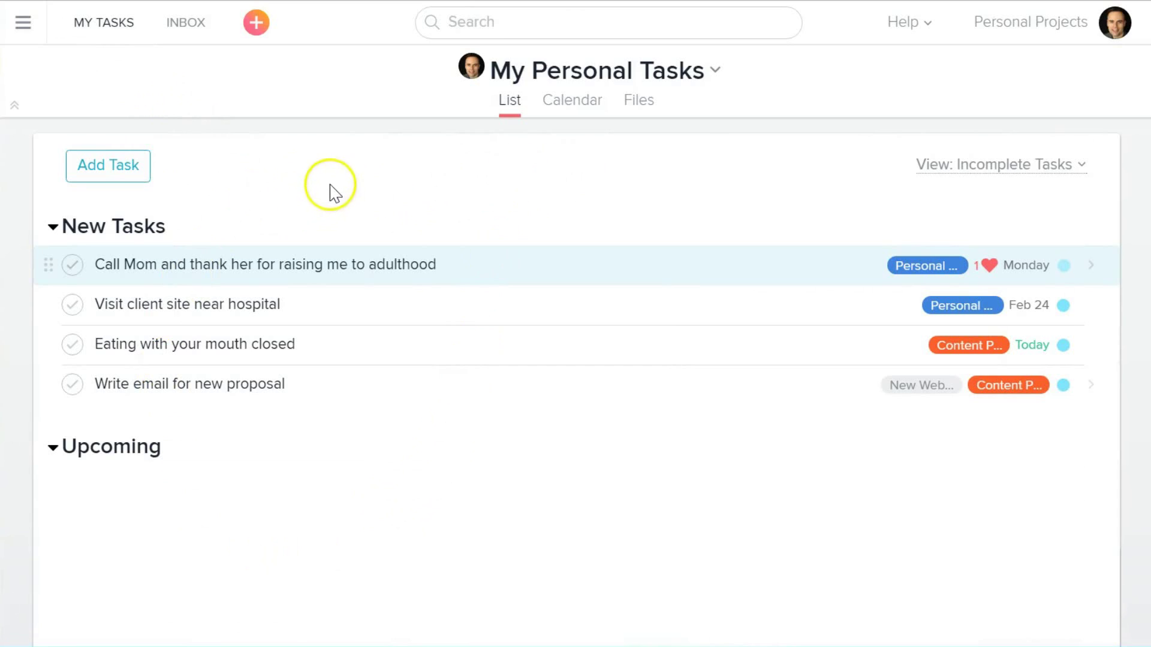
# Open the Content Planning (board style) project and view its board with the project sidebar hidden
pyautogui.click(18, 26)
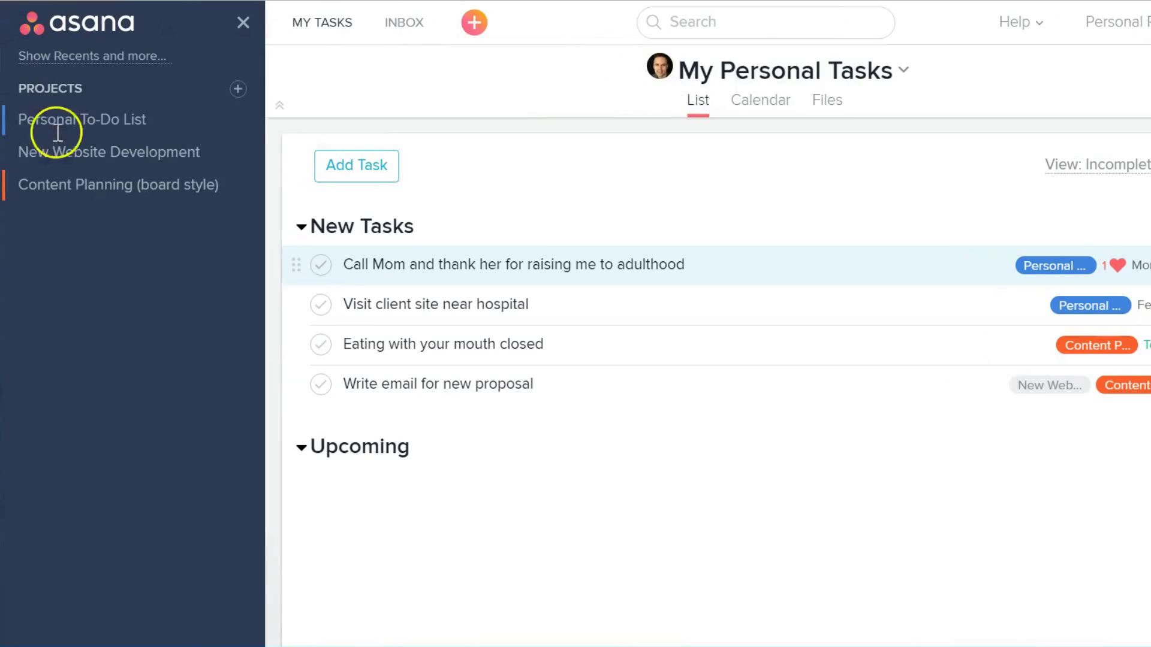
pyautogui.click(94, 191)
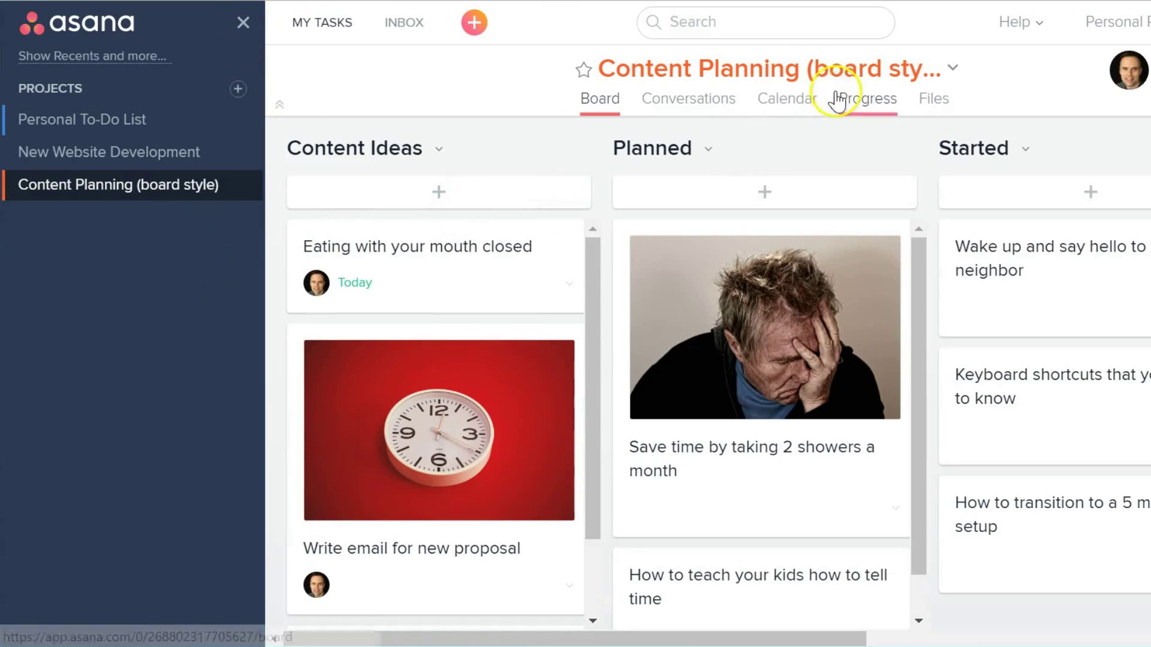
pyautogui.click(243, 24)
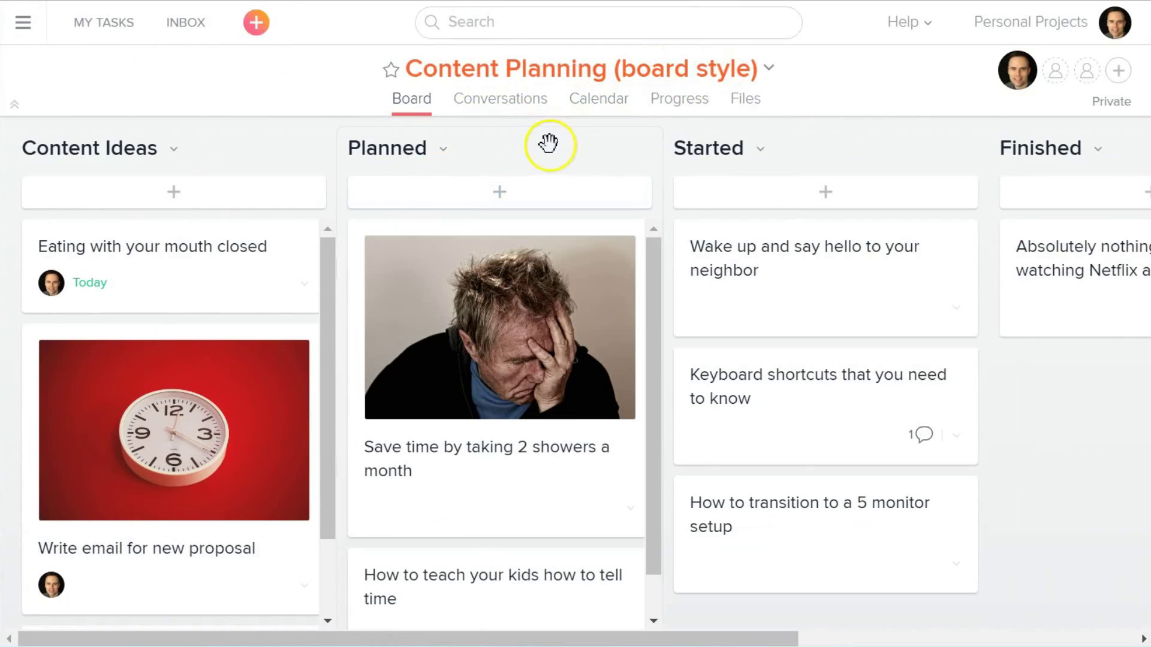
# Compare the list layouts of Personal To-Do List and New Website Development with the Content Planning board
pyautogui.click(23, 22)
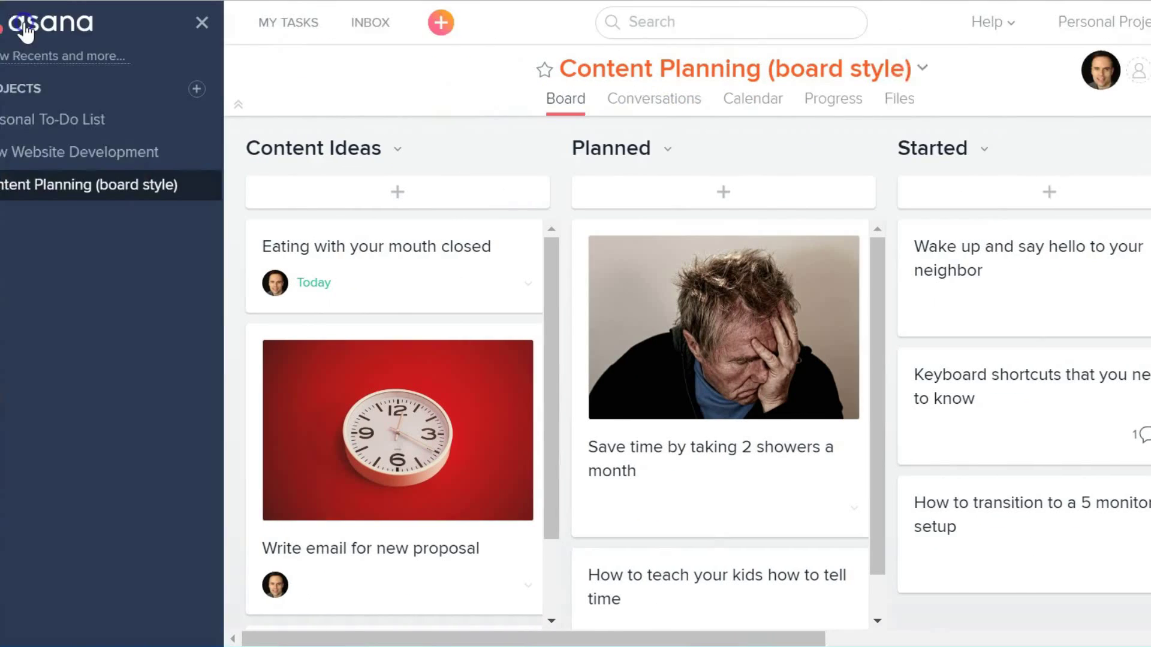
pyautogui.click(72, 122)
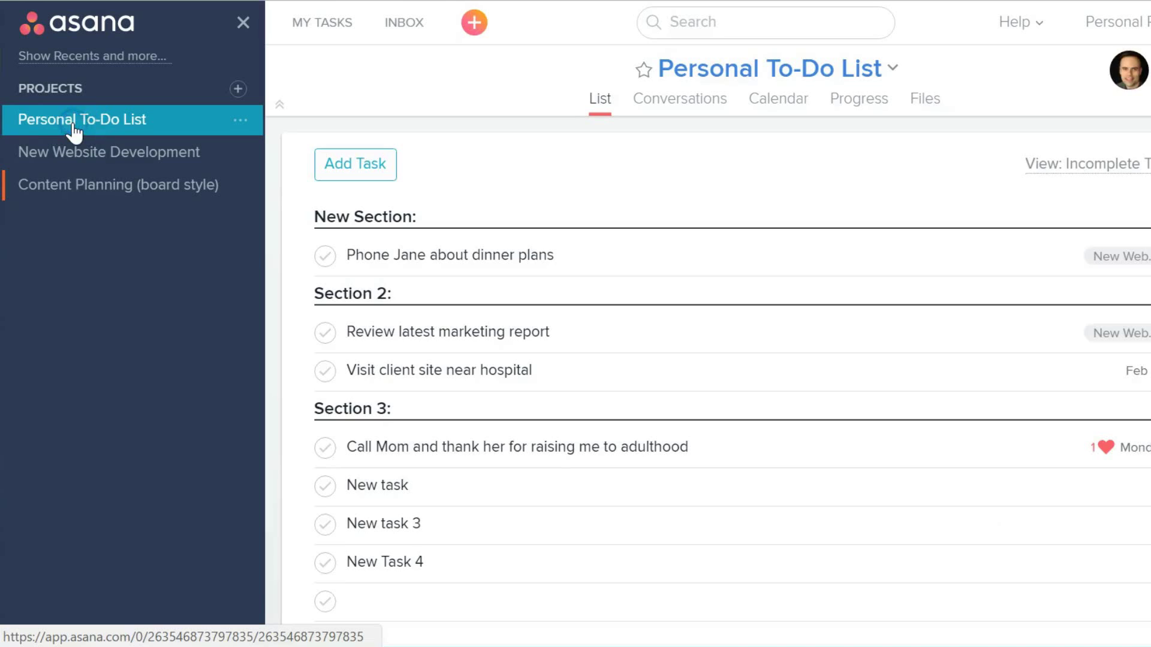
pyautogui.click(77, 154)
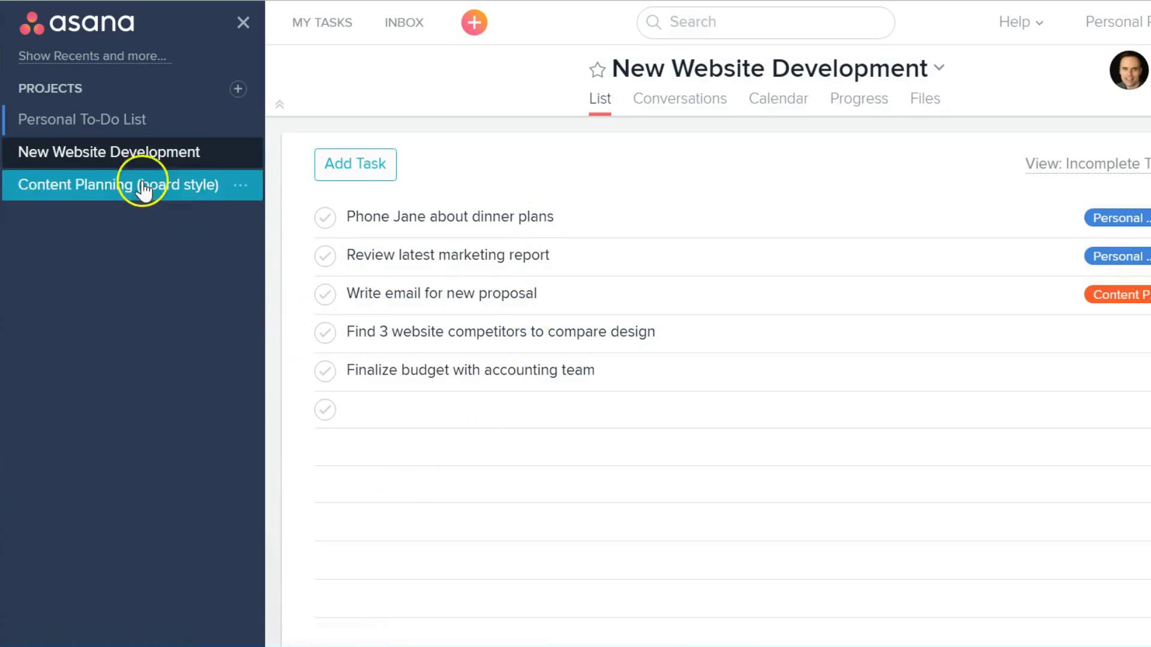
pyautogui.click(99, 126)
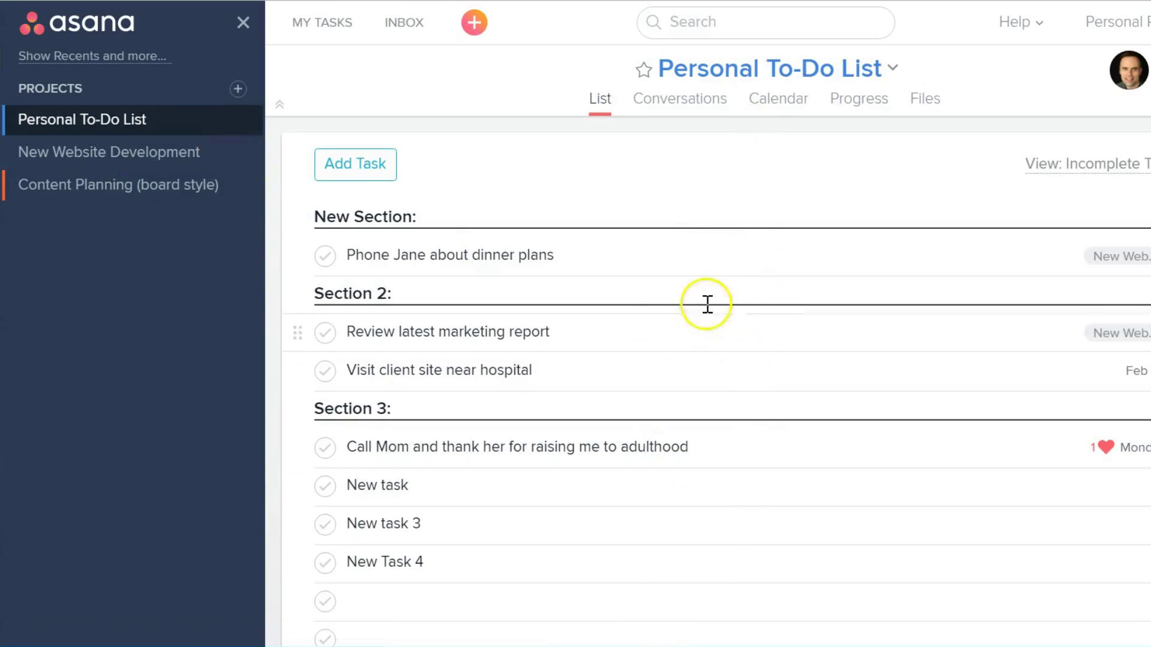
pyautogui.click(103, 190)
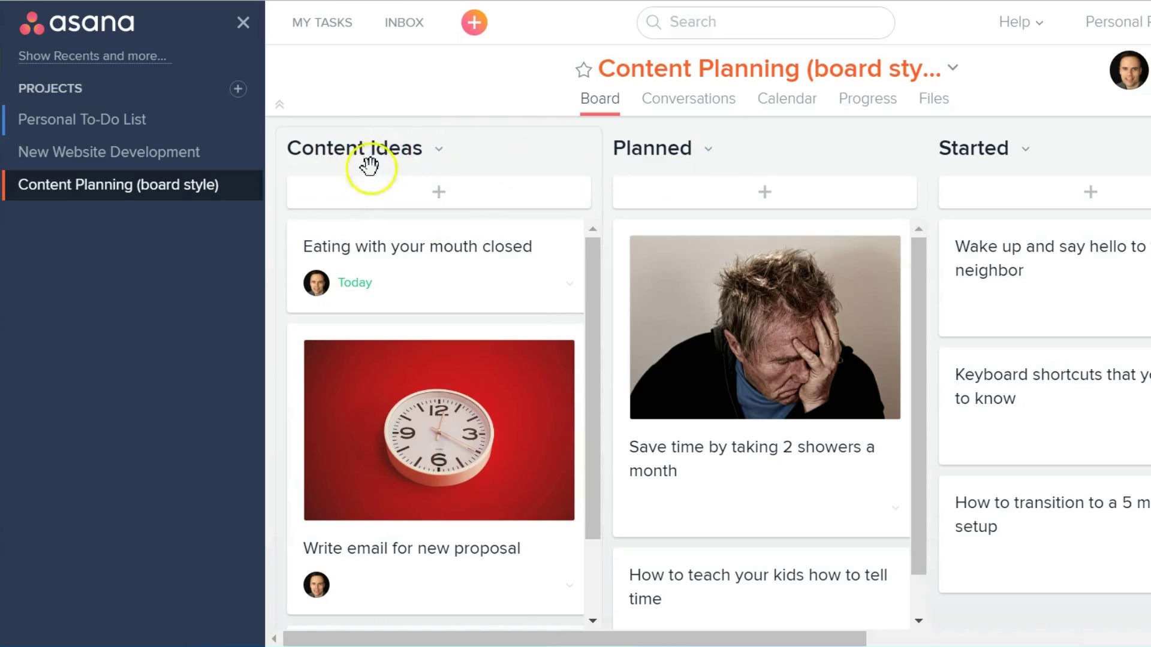
pyautogui.click(121, 120)
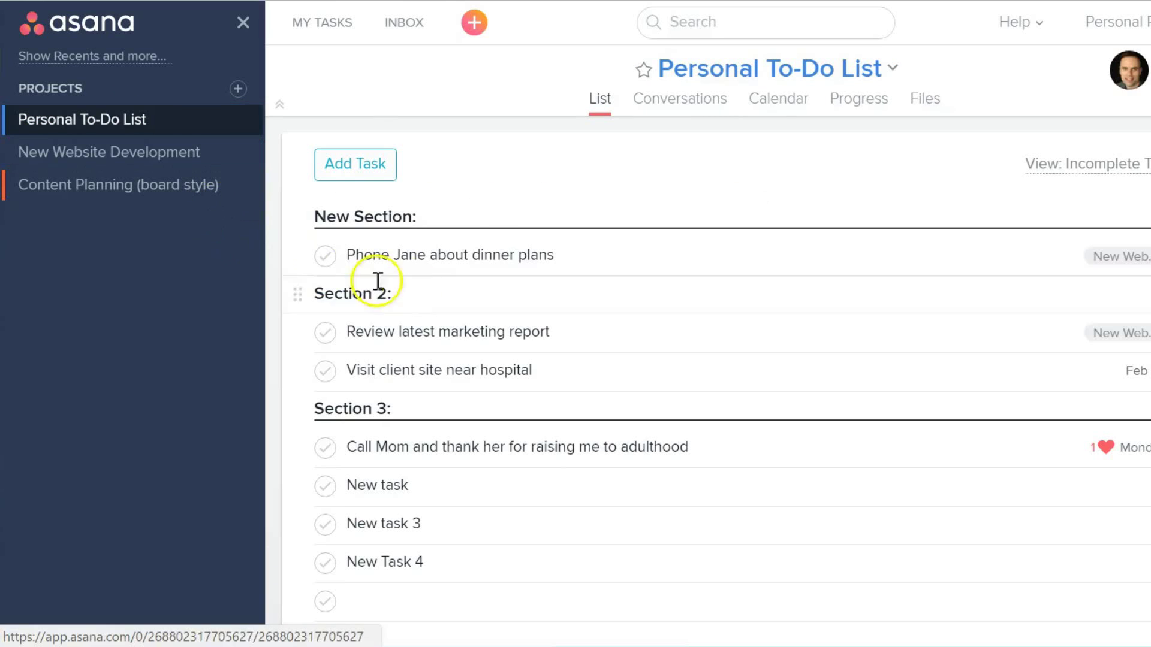
pyautogui.click(105, 189)
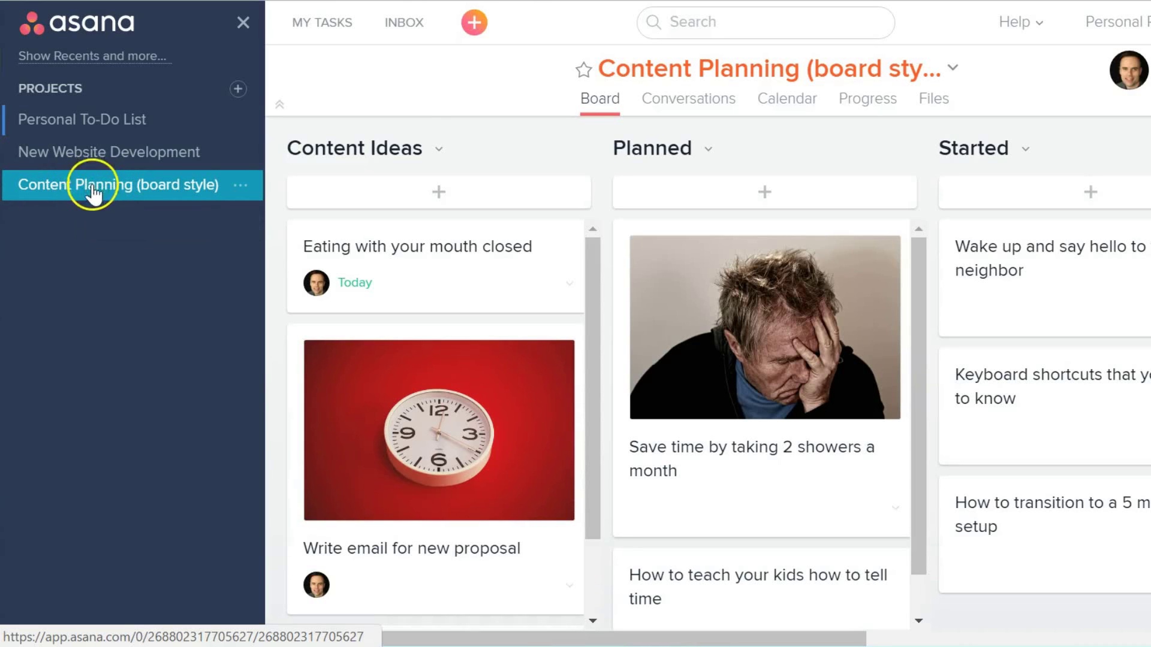
# Examine the Content Planning board's columns, from Content Ideas through Planned, Started and Finished, with the sidebar hidden
pyautogui.click(240, 24)
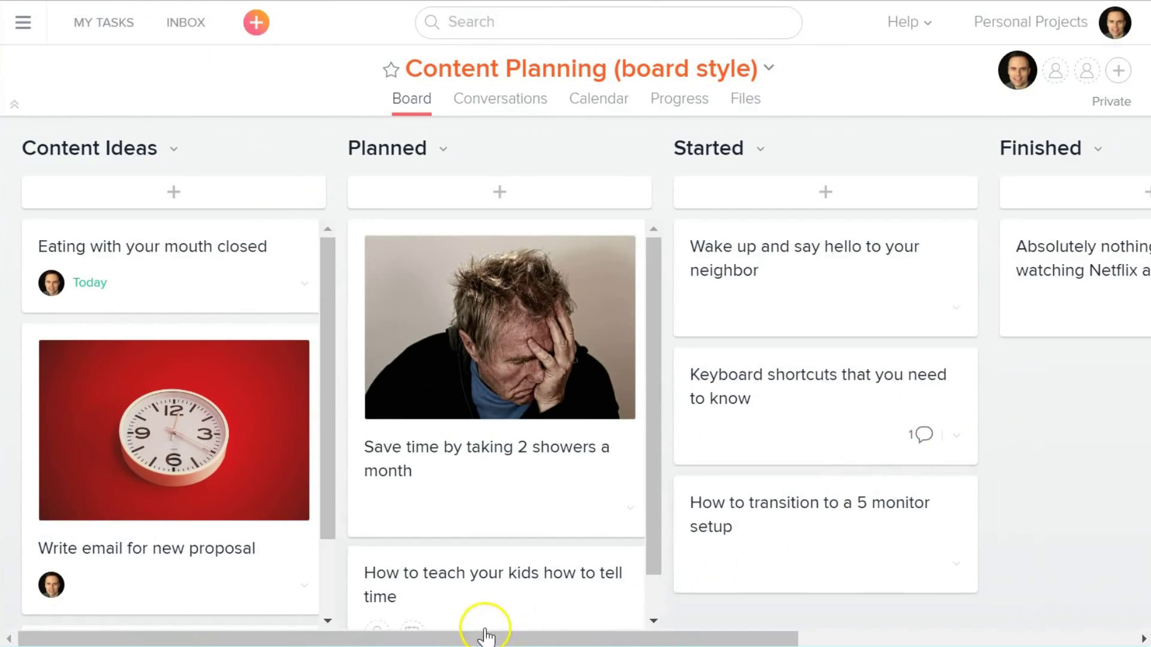
pyautogui.moveTo(413, 634); pyautogui.dragTo(339, 636)
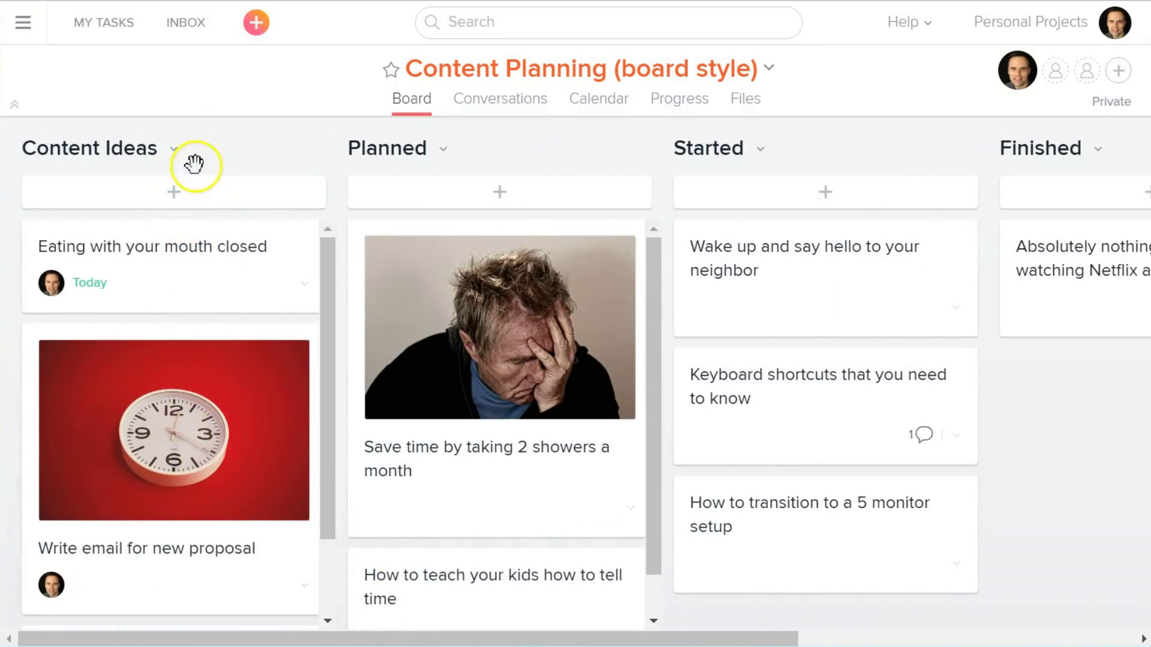
pyautogui.moveTo(526, 629)
pyautogui.mouseDown()
pyautogui.moveTo(685, 637)
pyautogui.moveTo(521, 632)
pyautogui.mouseUp()
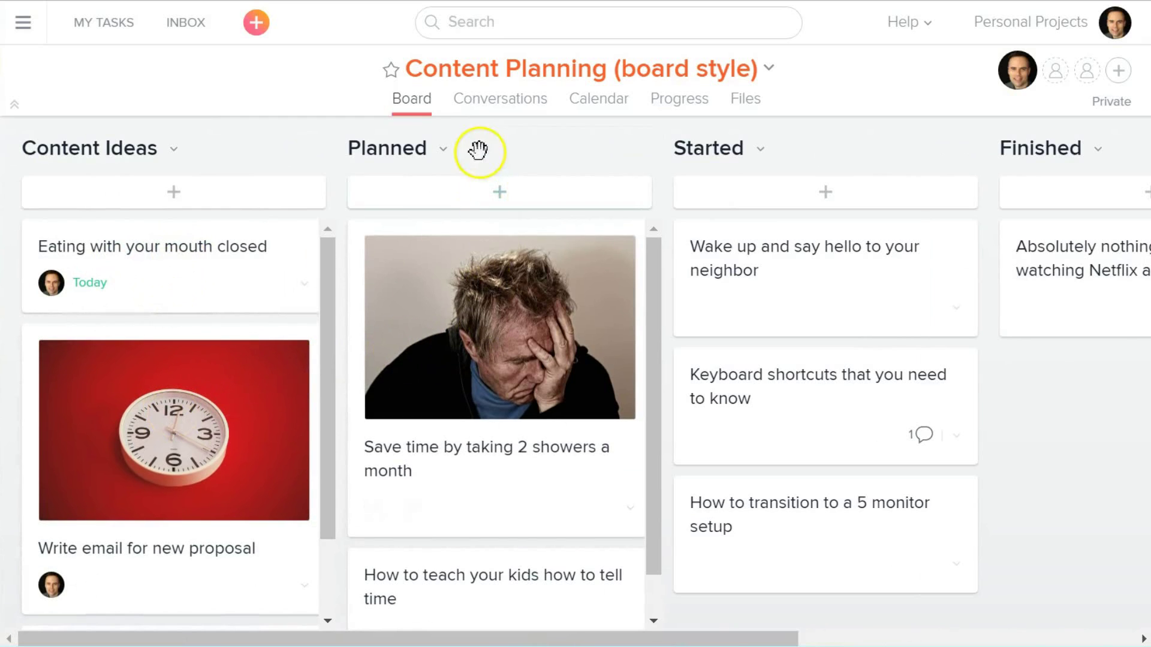
# Inspect the details of the "Eating with your mouth closed" card and return to the board
pyautogui.click(155, 264)
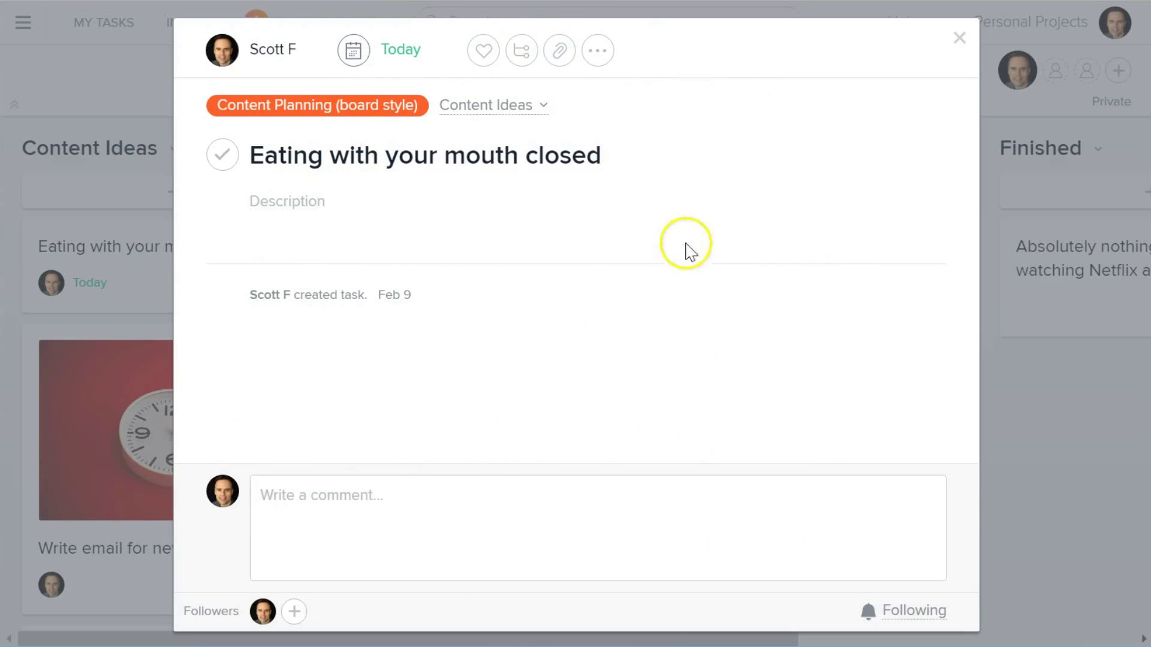
pyautogui.click(964, 41)
pyautogui.moveTo(565, 637); pyautogui.dragTo(522, 640)
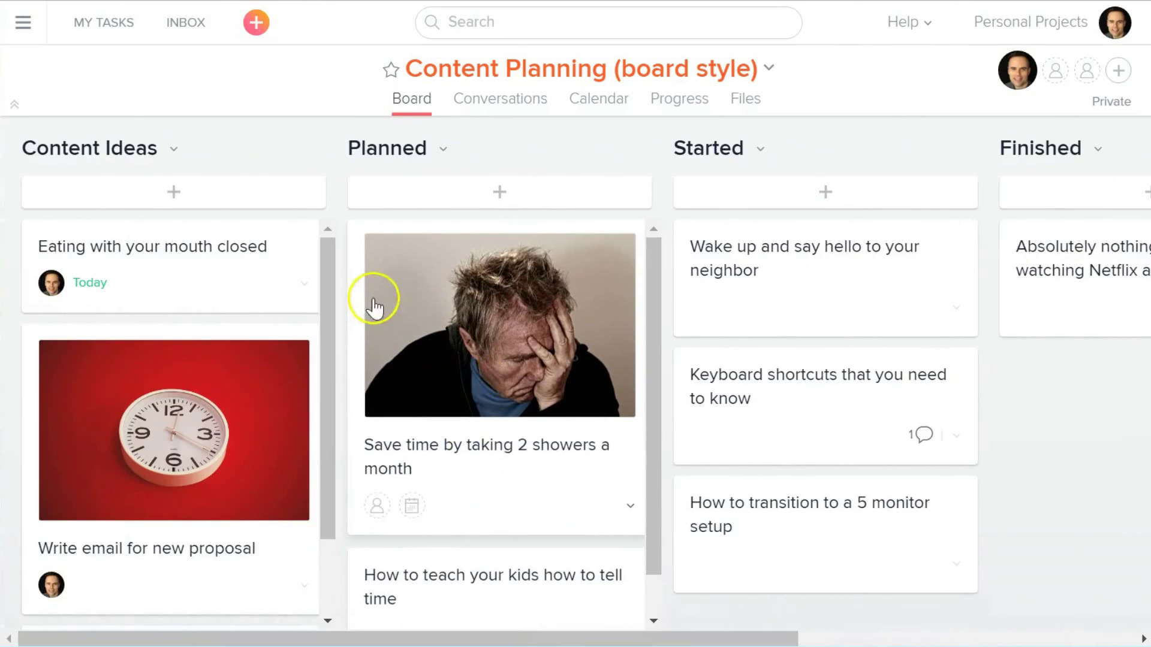
# Return to the Personal To-Do List project and hide the project sidebar
pyautogui.click(24, 25)
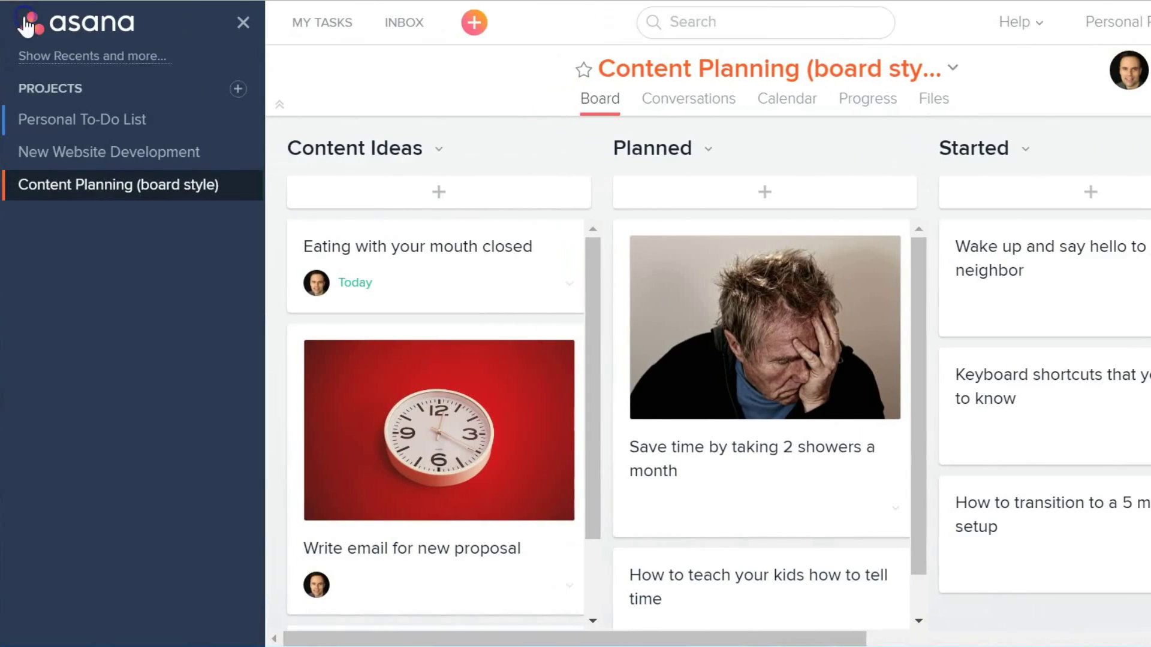
pyautogui.click(55, 122)
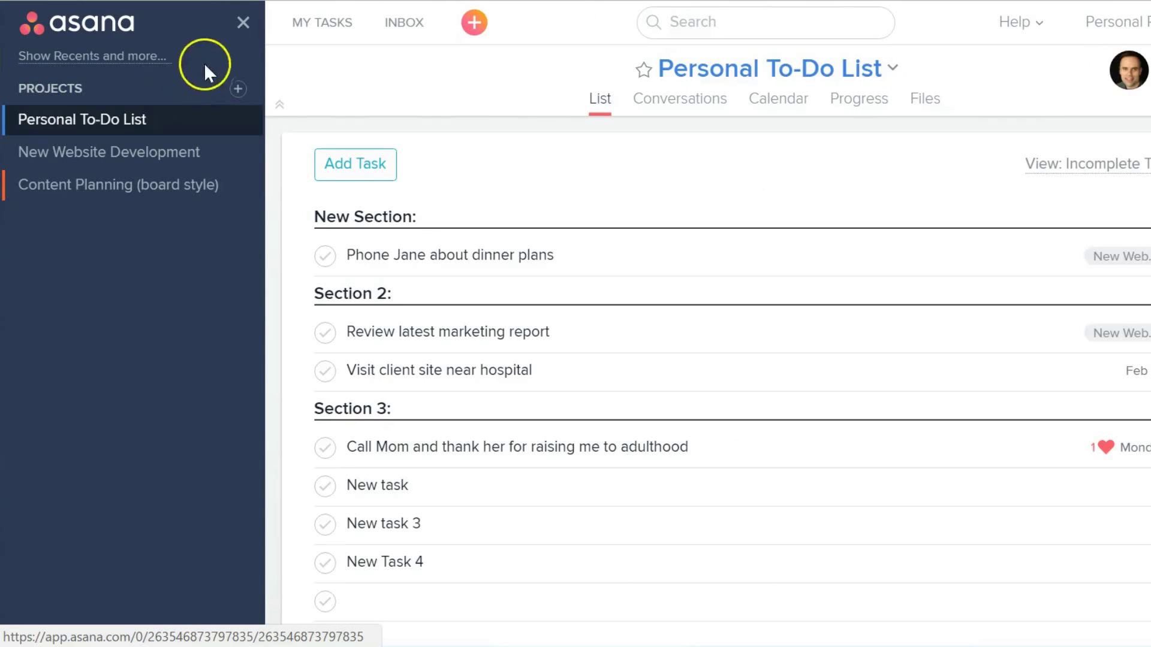
pyautogui.click(244, 22)
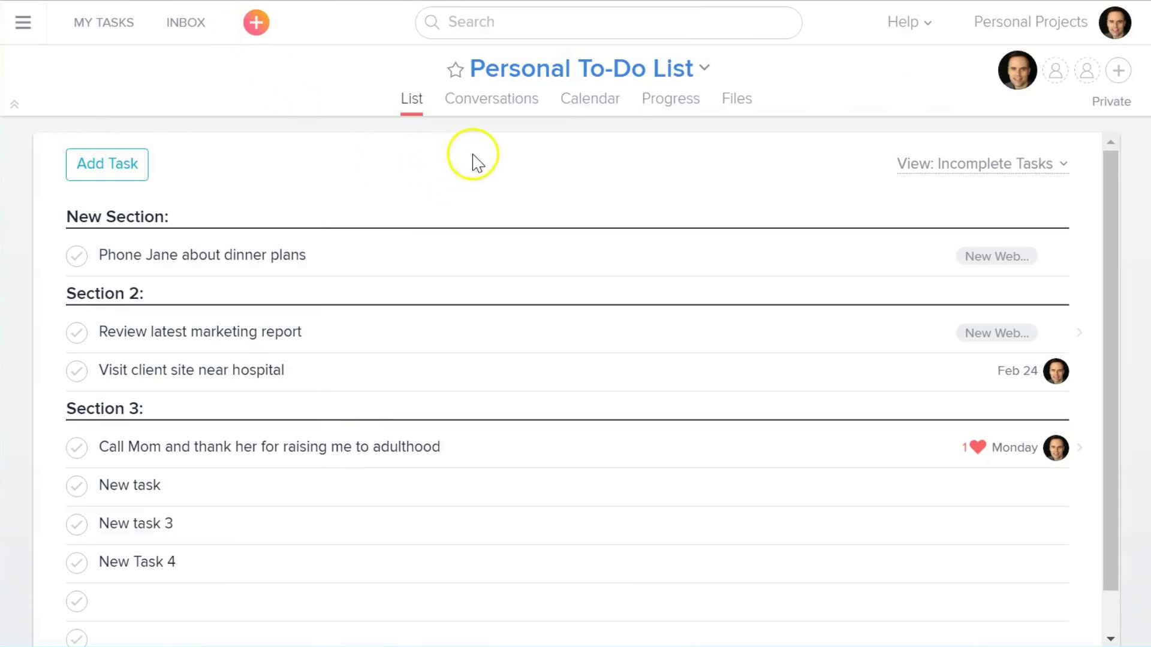
# Open the phone-call task about dinner plans and examine its project assignments and activity history
pyautogui.click(424, 257)
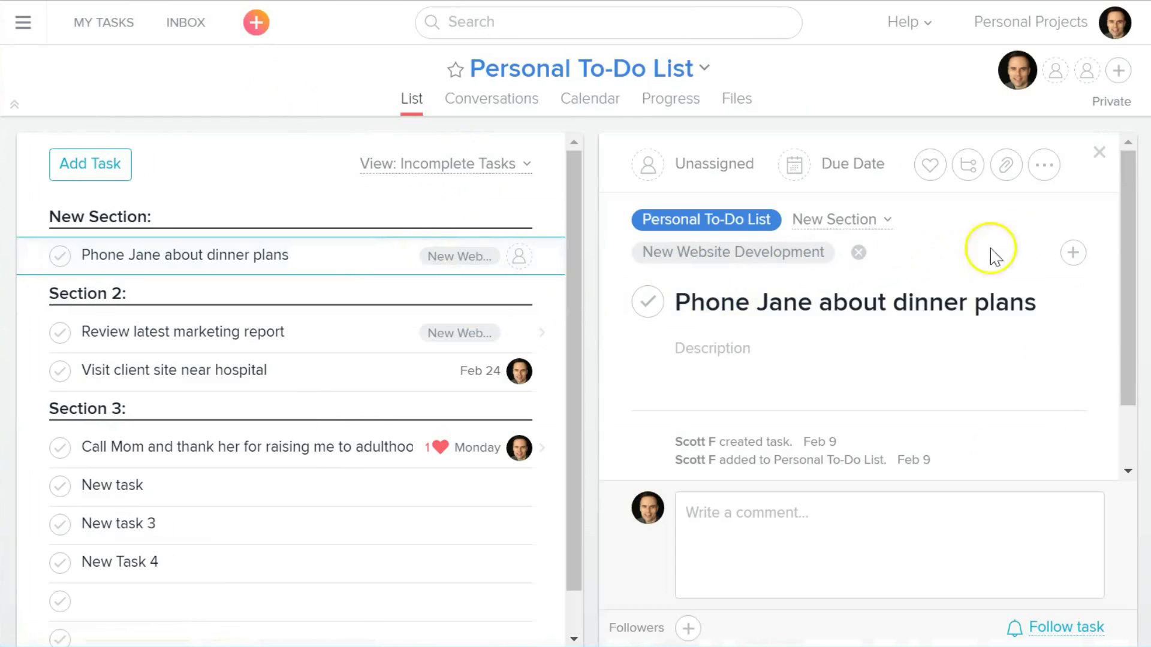
pyautogui.moveTo(1127, 173)
pyautogui.mouseDown()
pyautogui.moveTo(1131, 214)
pyautogui.moveTo(1122, 154)
pyautogui.mouseUp()
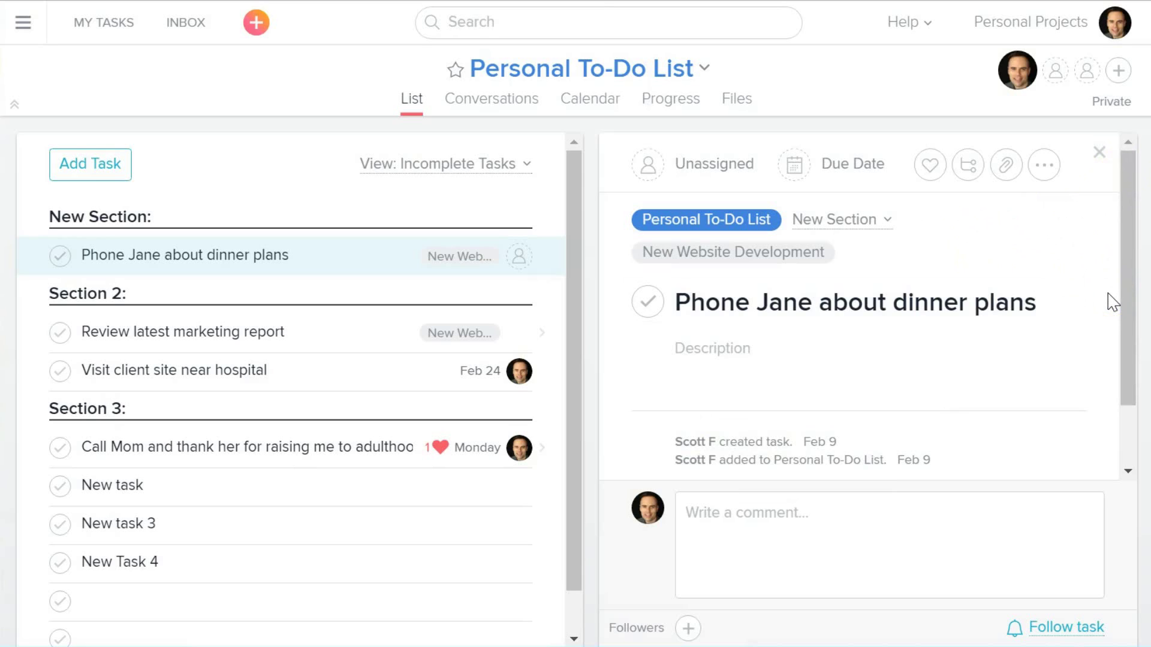
pyautogui.click(1125, 211)
pyautogui.moveTo(1129, 186); pyautogui.dragTo(1134, 241)
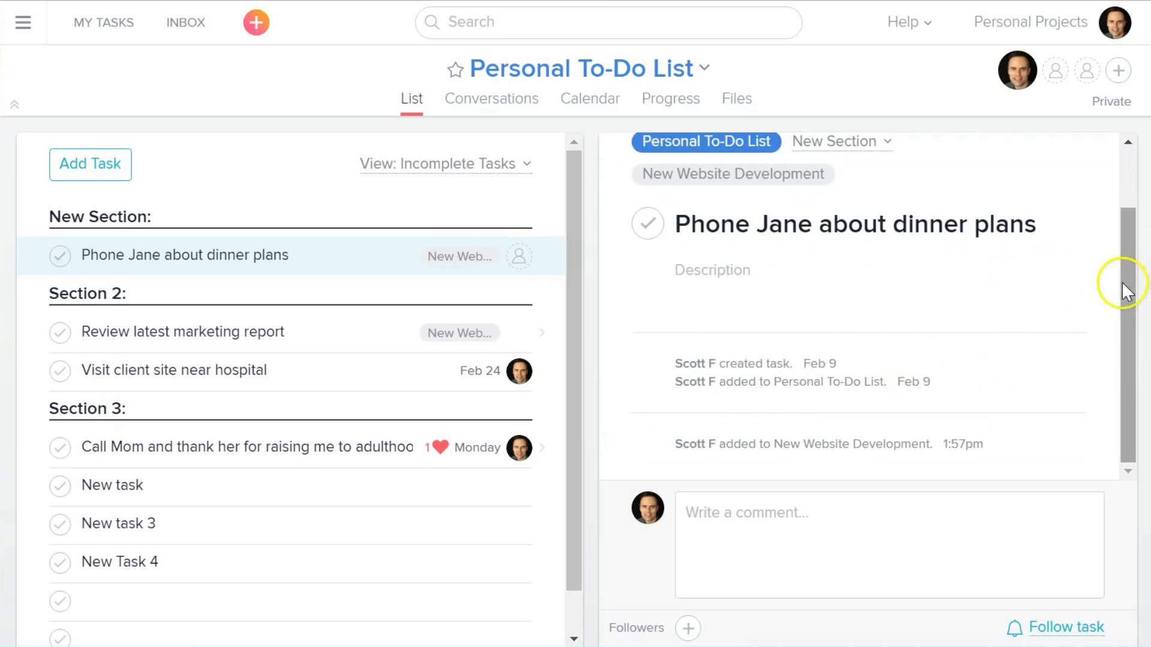
pyautogui.moveTo(1122, 282); pyautogui.dragTo(1122, 144)
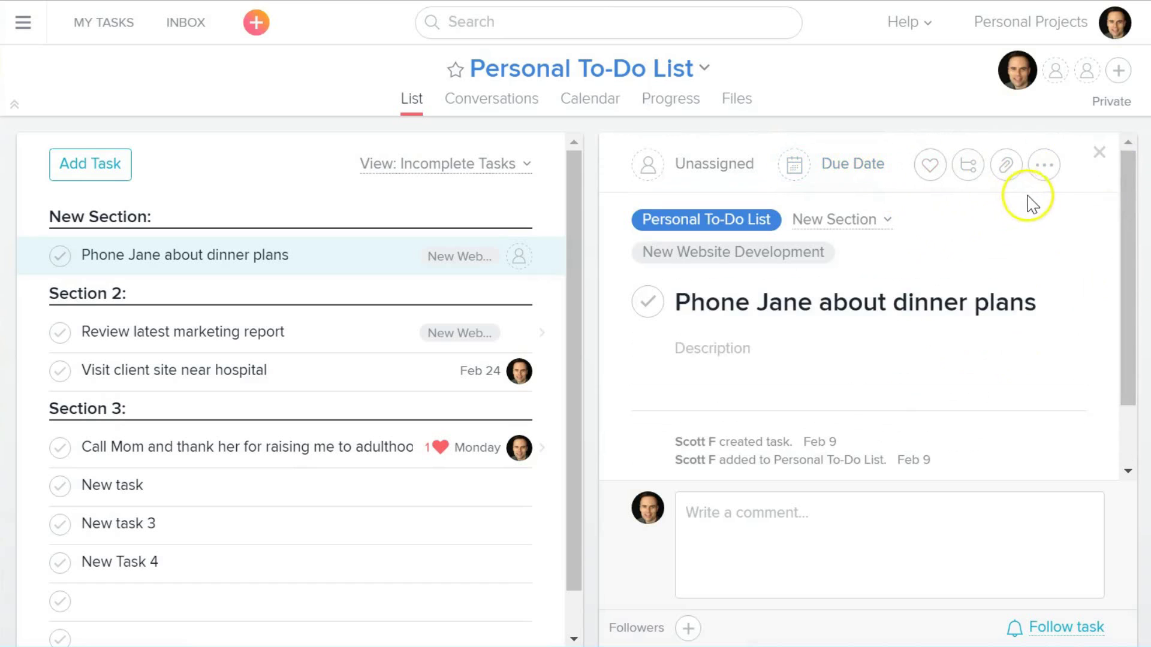
# Delete the phone-call task's activity entries about being added to Personal To-Do List and New Website Development, and close the task details
pyautogui.moveTo(1123, 174)
pyautogui.mouseDown()
pyautogui.moveTo(1130, 218)
pyautogui.moveTo(1132, 170)
pyautogui.mouseUp()
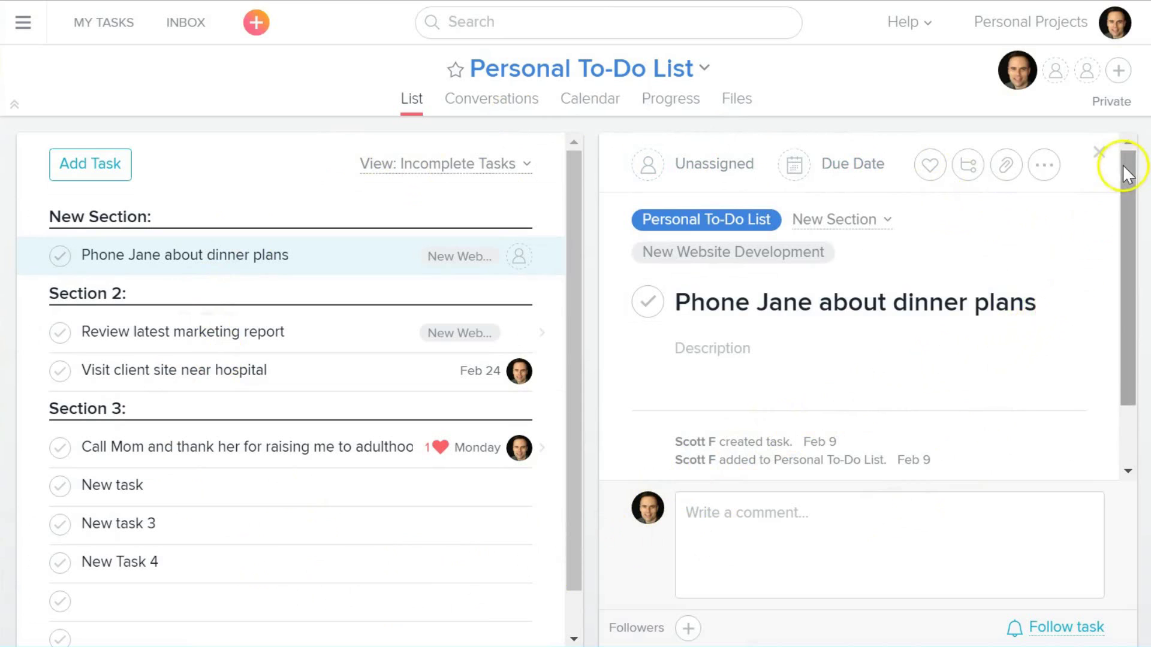
pyautogui.moveTo(1127, 165); pyautogui.dragTo(1127, 231)
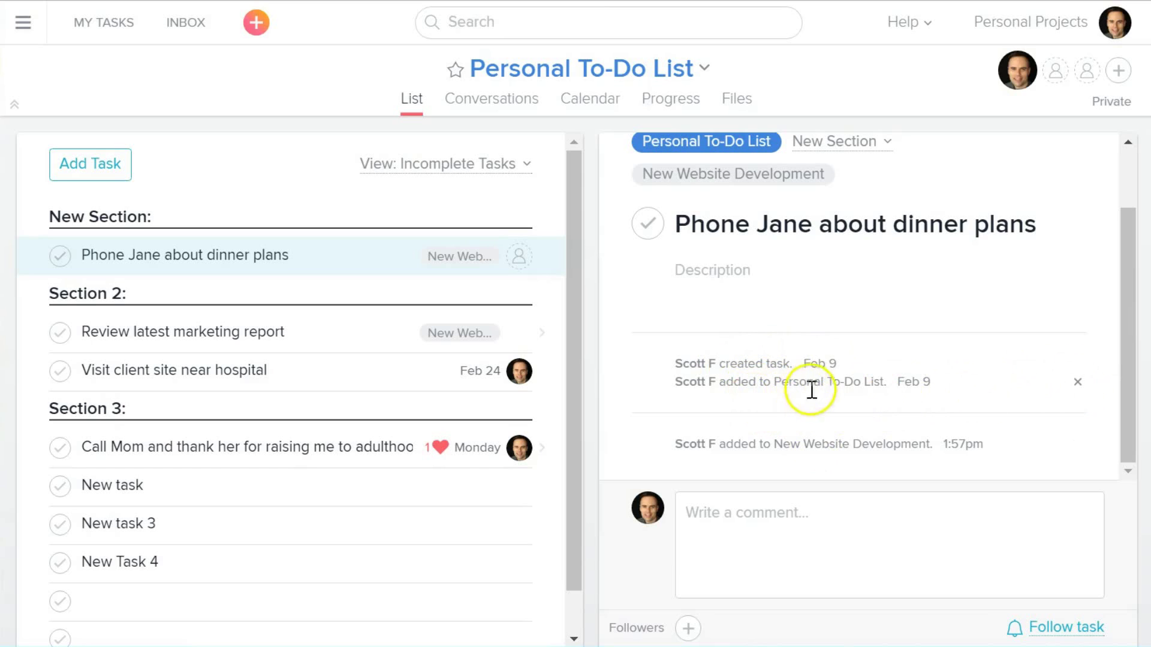
pyautogui.click(1076, 383)
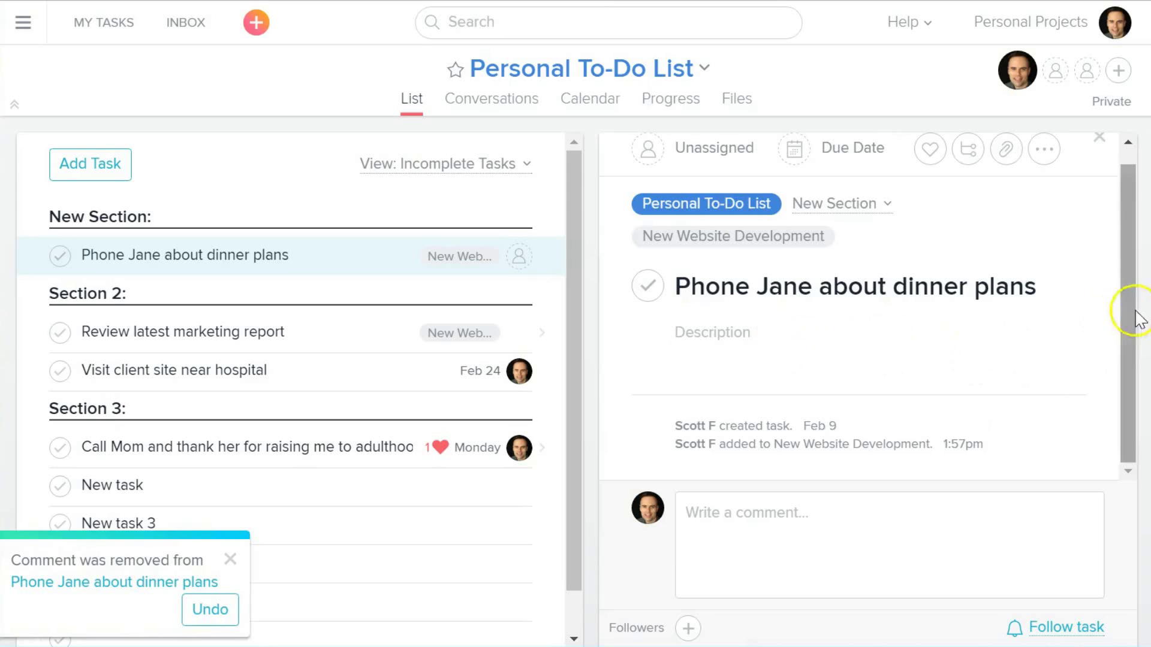
pyautogui.moveTo(919, 451)
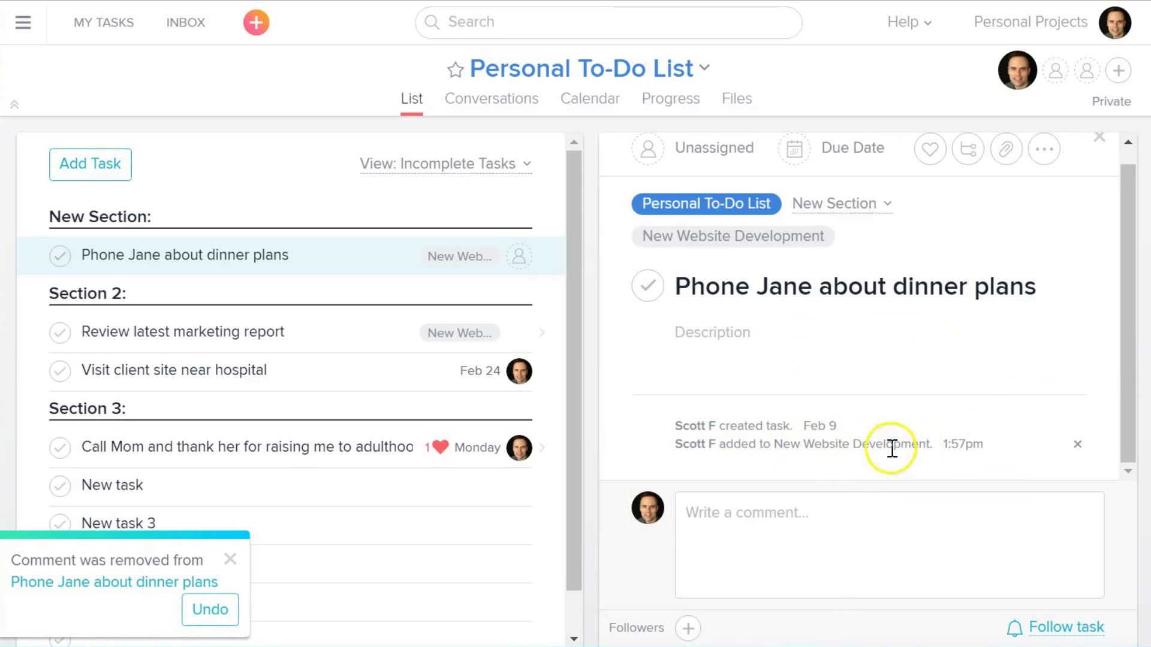
pyautogui.click(1076, 446)
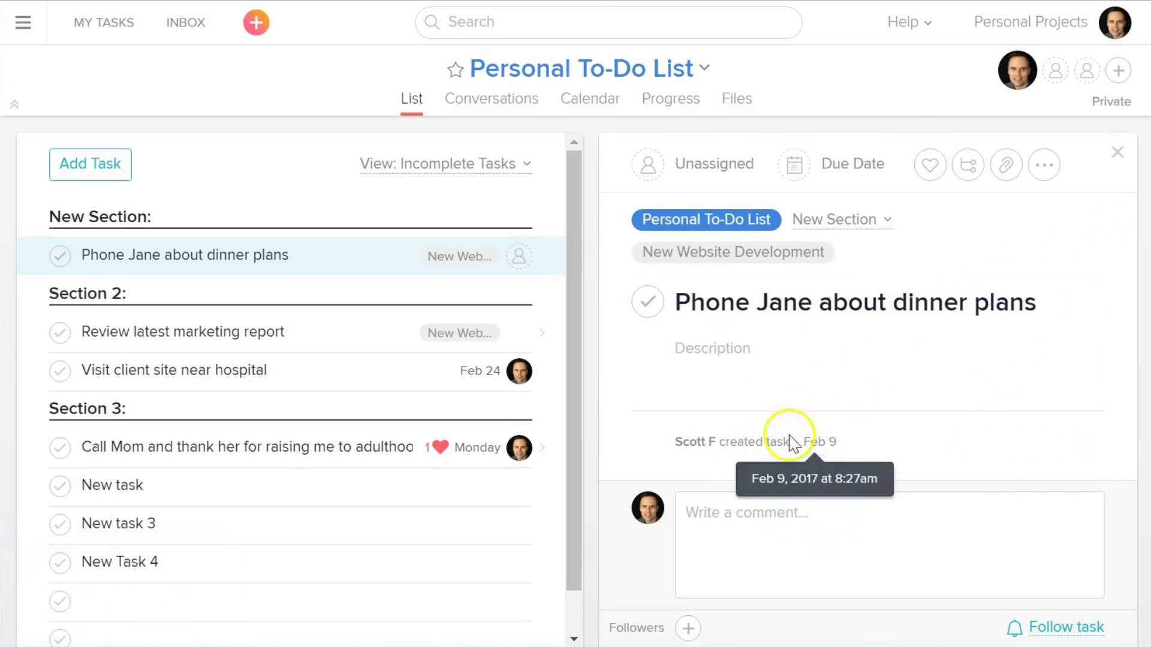
pyautogui.moveTo(831, 449)
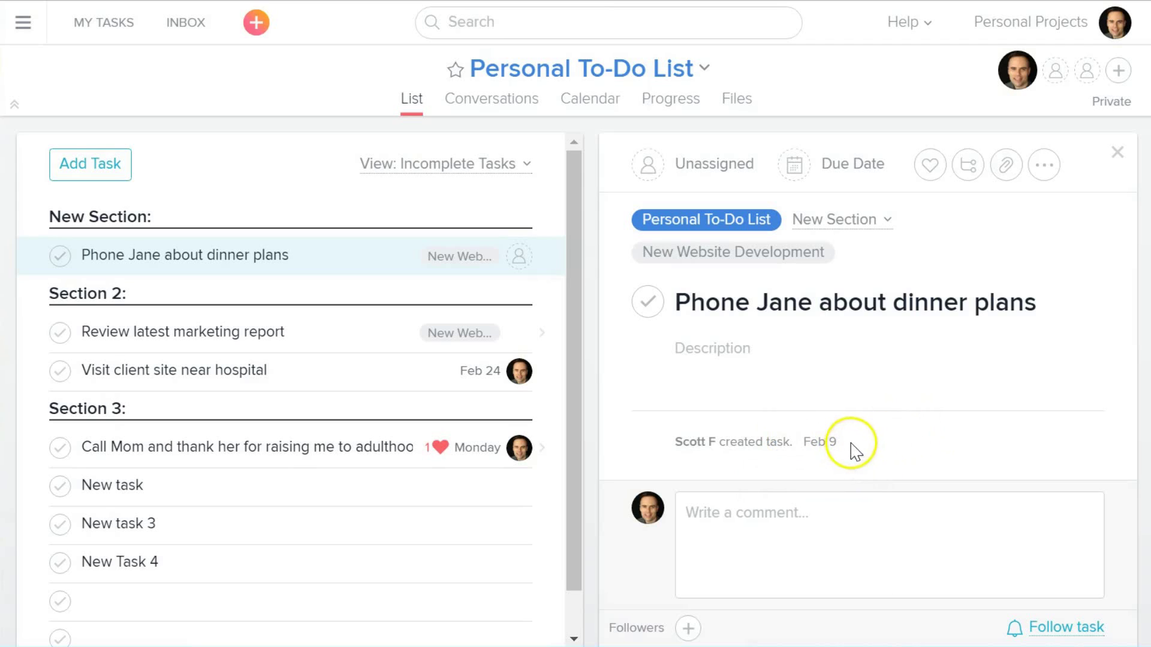
pyautogui.click(1118, 153)
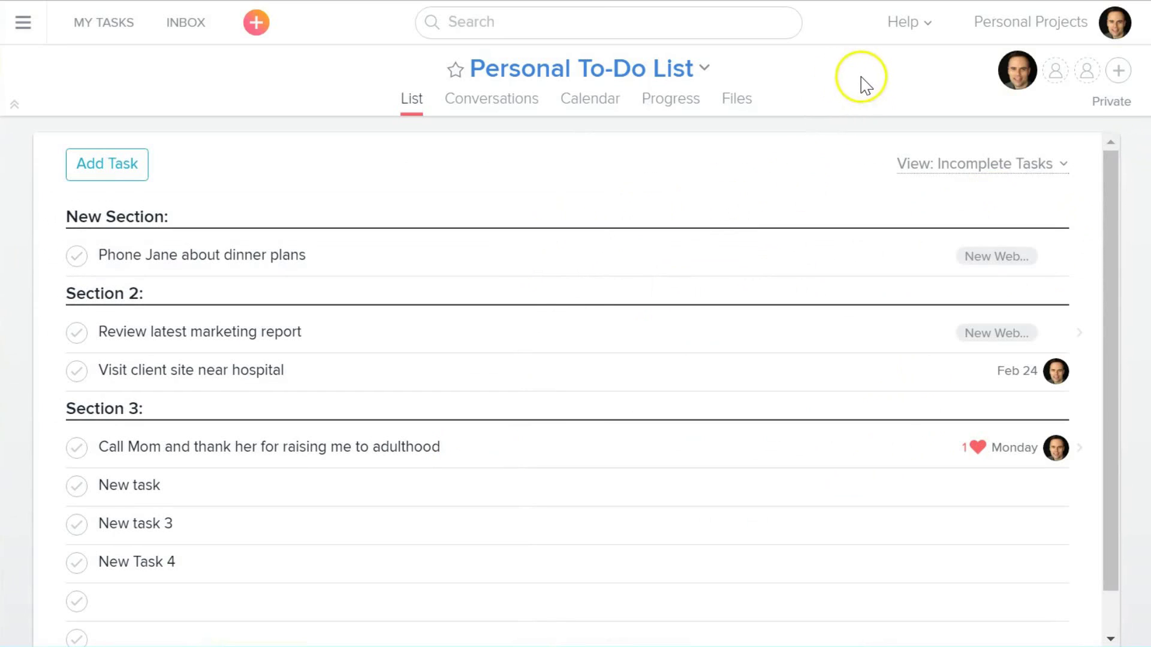
pyautogui.scroll(-1, 665, 290)
pyautogui.scroll(1, 667, 289)
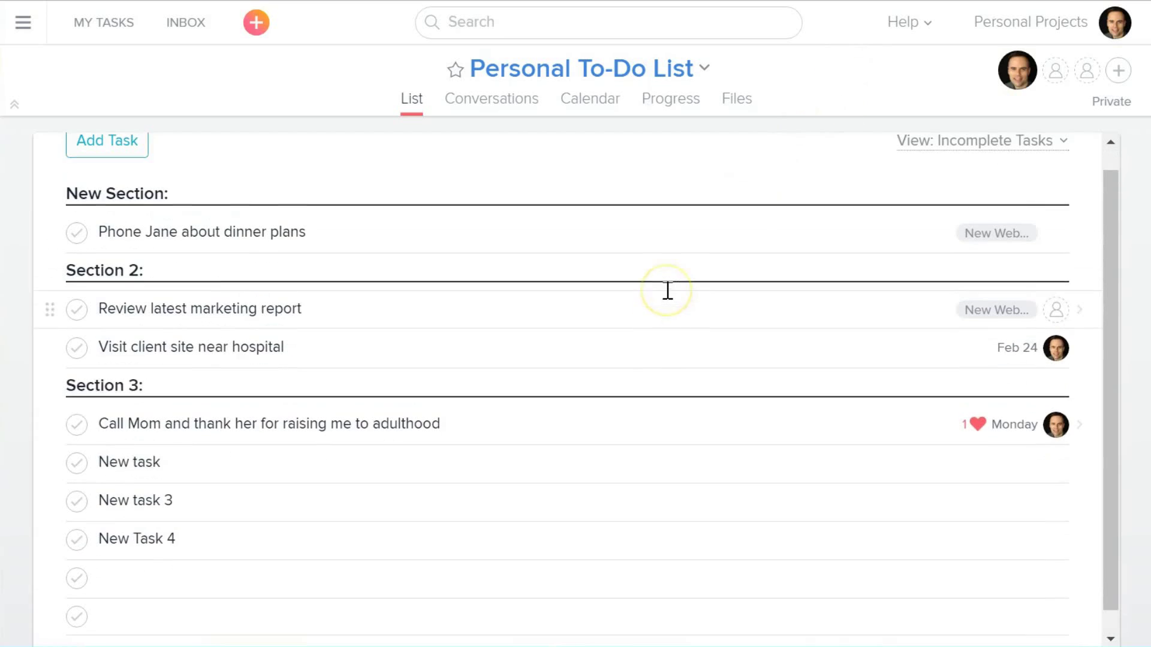